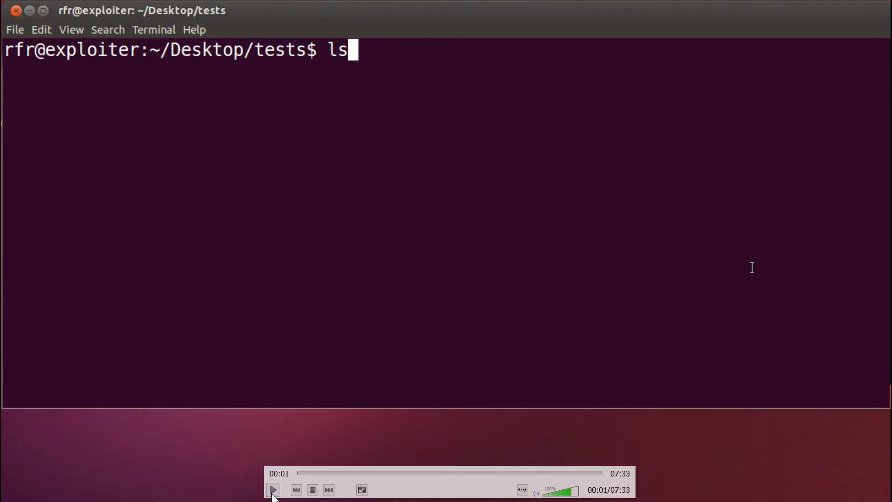
Install AFL 2.51b with make install, retry with sudo after the permission errors, then clear.
click(273, 491)
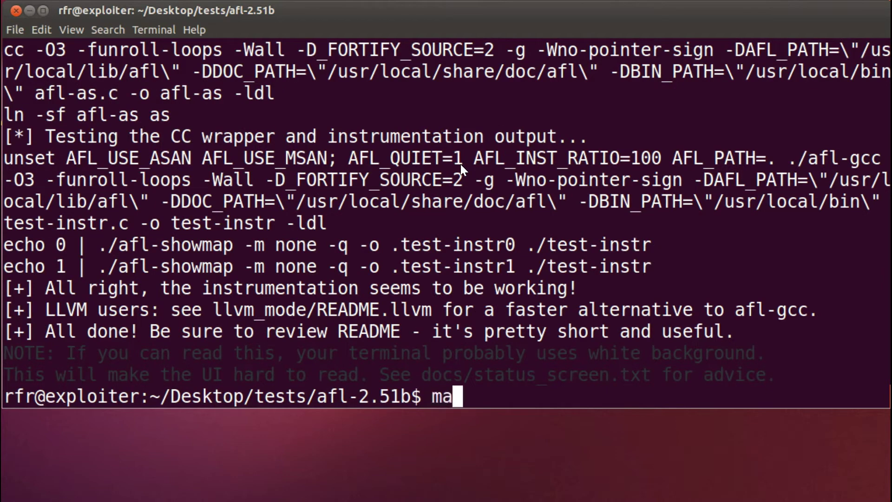
text(ke install)
key(Return)
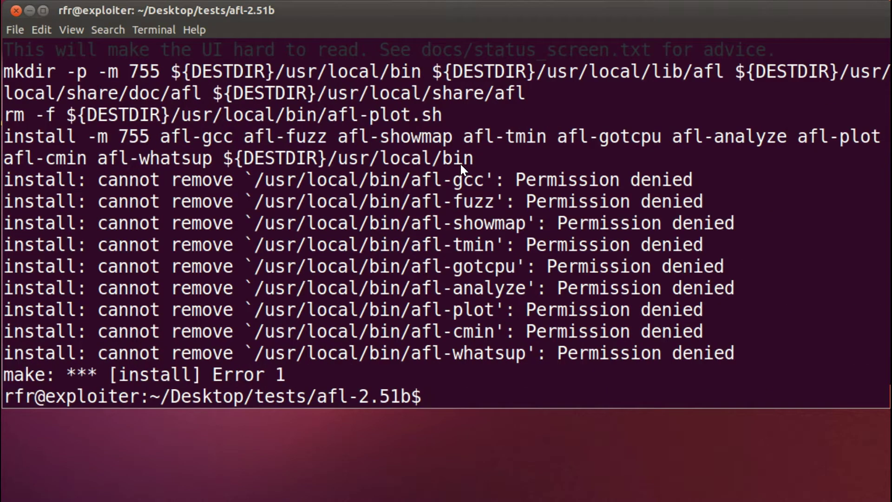
text(cl)
key(BackSpace)
key(BackSpace)
text(sudo make install)
key(Return)
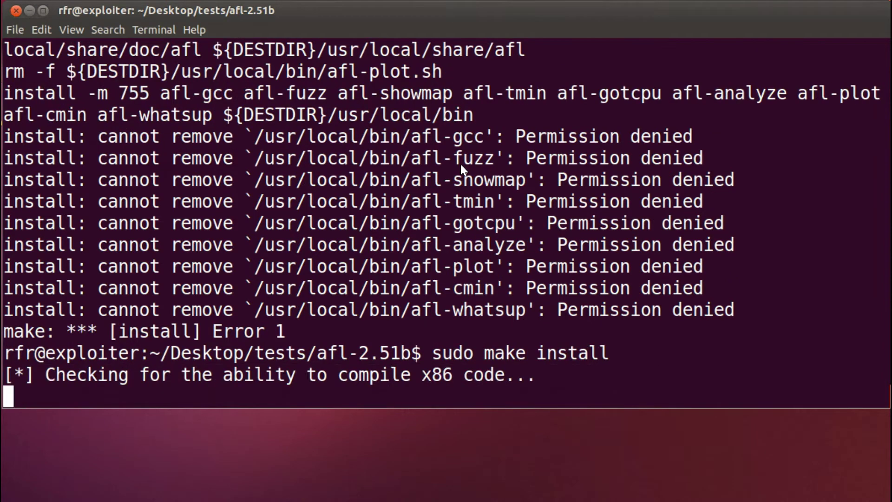
text(clear)
key(Return)
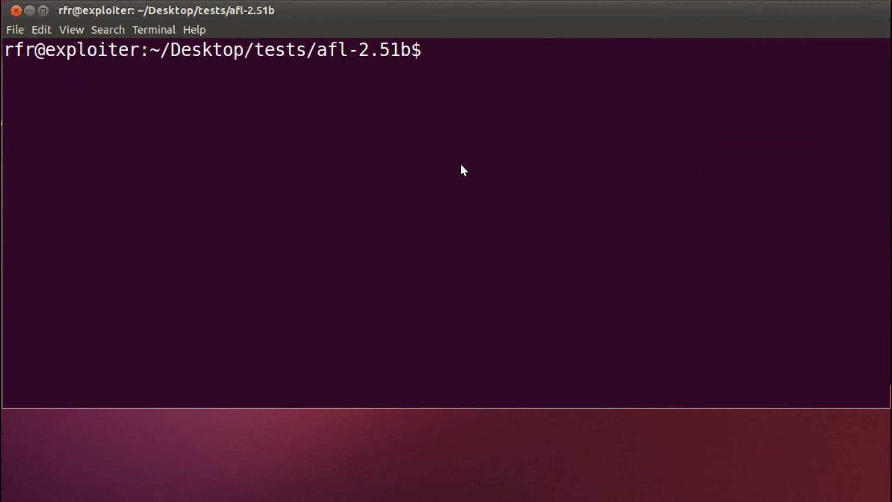
text(afl-g)
Confirm afl-gcc 2.51b is installed by running it.
key(Tab)
key(Tab)
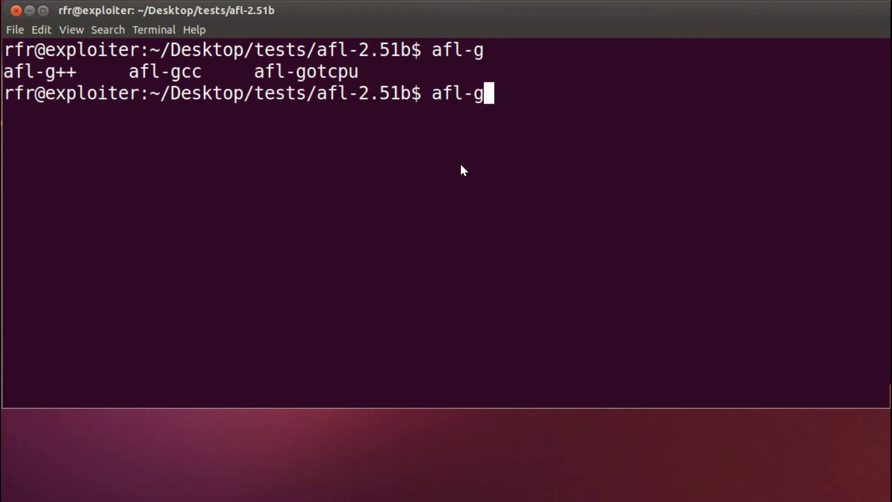
text(cc)
key(Return)
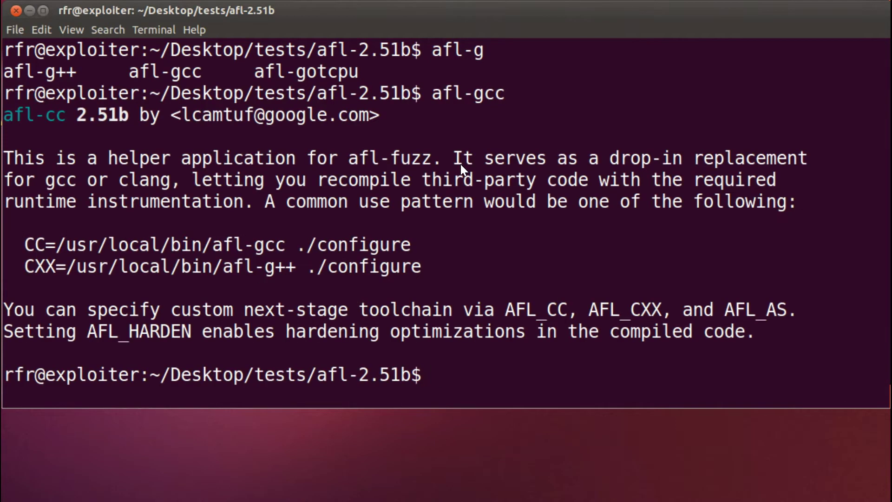
drag(130, 116, 4, 115)
click(57, 118)
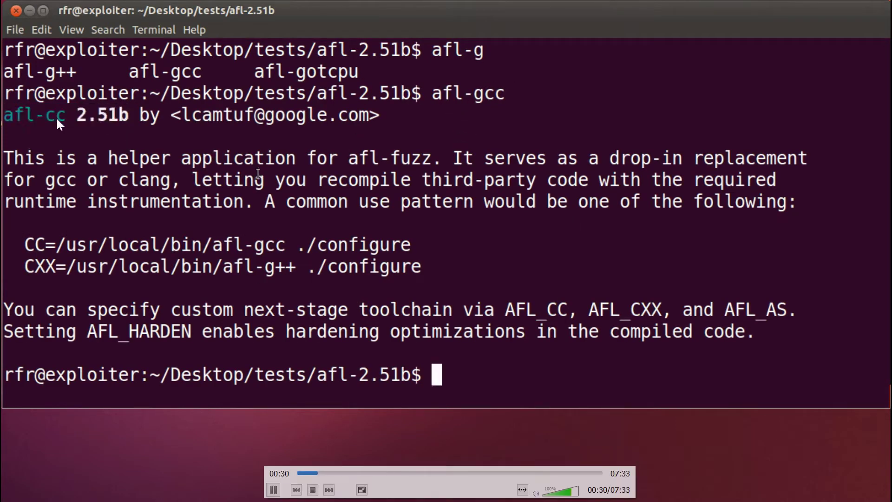
text(cd ..)
Move into FFmpeg/FFmpeg_source_code and clear the screen.
key(Return)
text(ls)
key(BackSpace)
key(BackSpace)
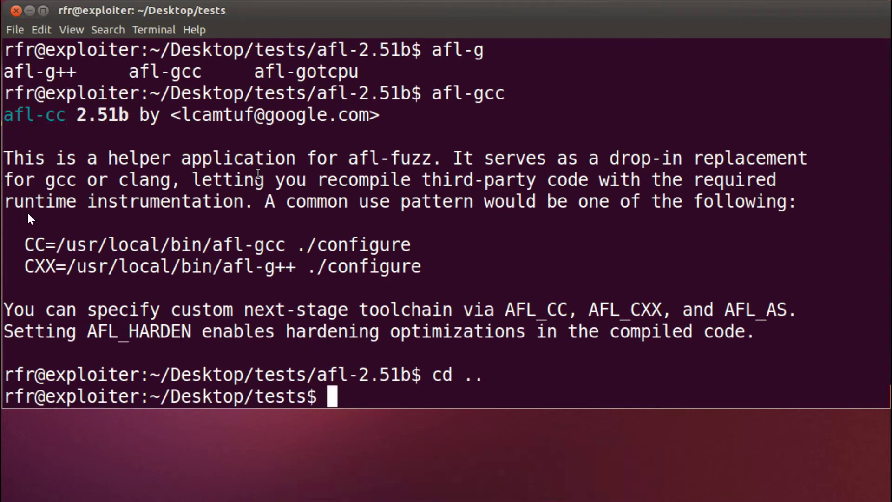
text(cd FF)
key(Tab)
text(F)
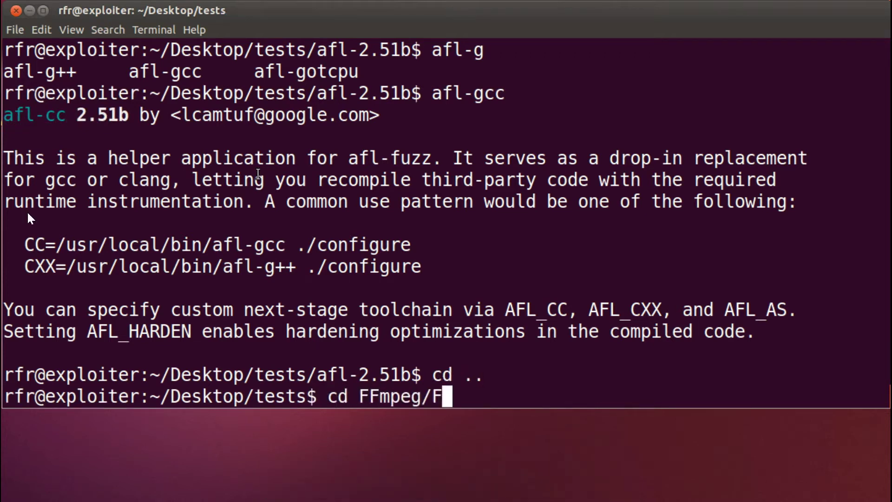
key(Tab)
key(Tab)
key(Return)
text(cle)
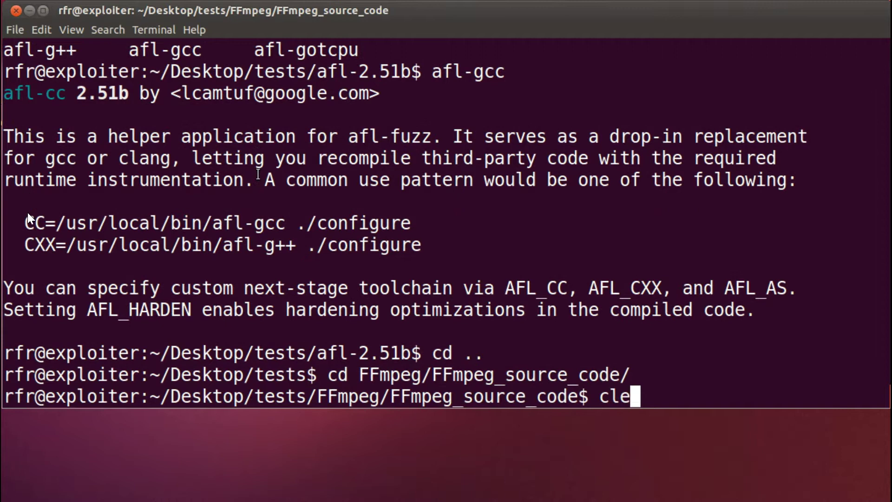
text(ar)
key(Return)
text(./conf)
key(Tab)
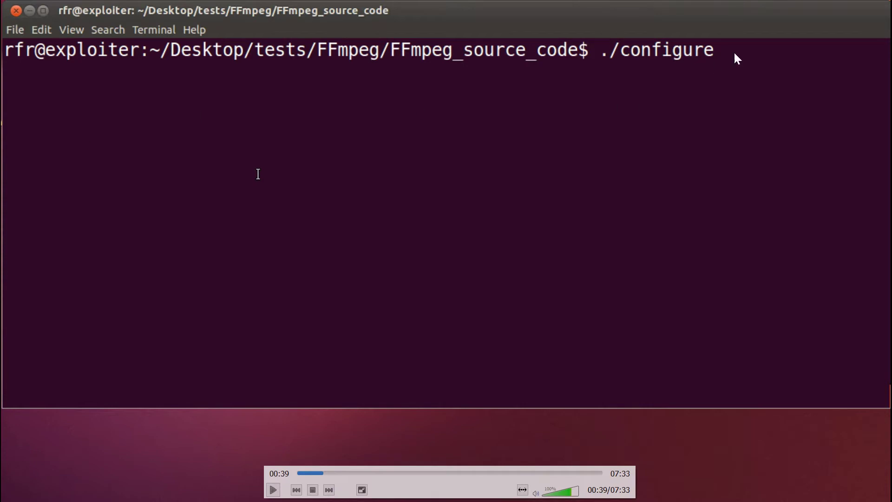
Create the FFmpeg/output folder from a second terminal tab.
key(space)
text(--prefix=/home/rfr/Desktop/tests/FFmpeg/ou)
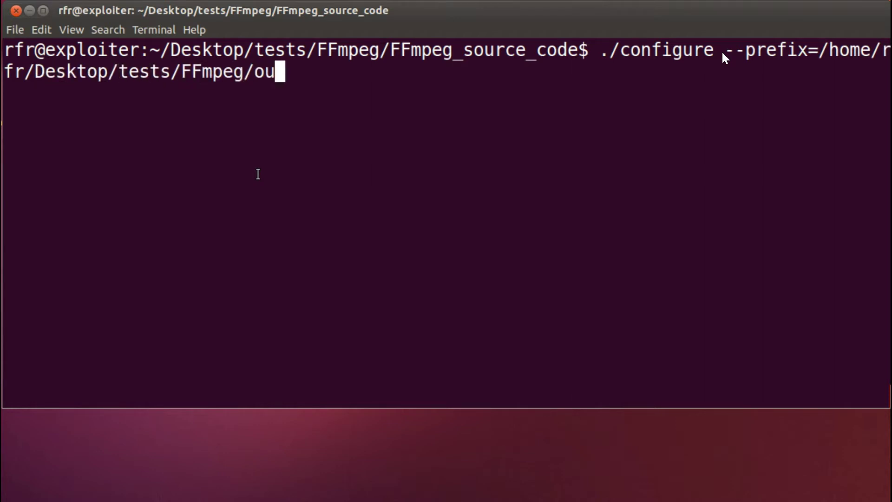
text(pu)
key(BackSpace)
key(BackSpace)
text(t)
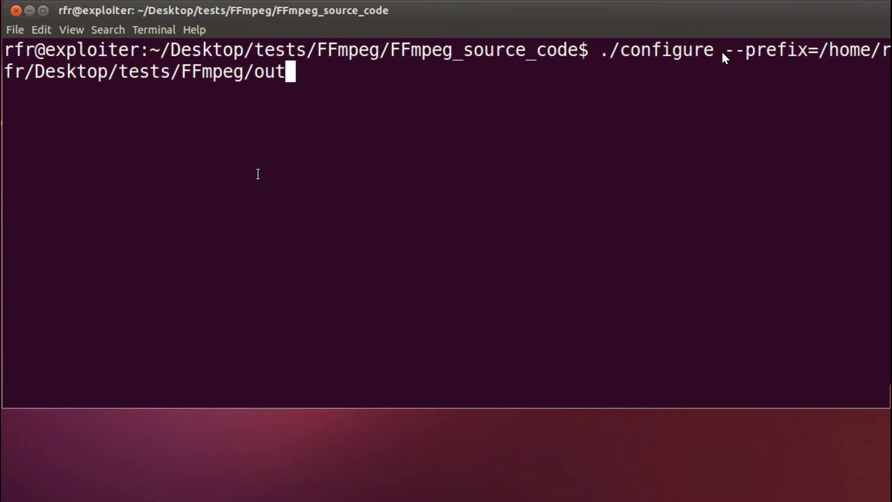
text(t)
key(BackSpace)
key(ctrl+shift+t)
text(cd ..)
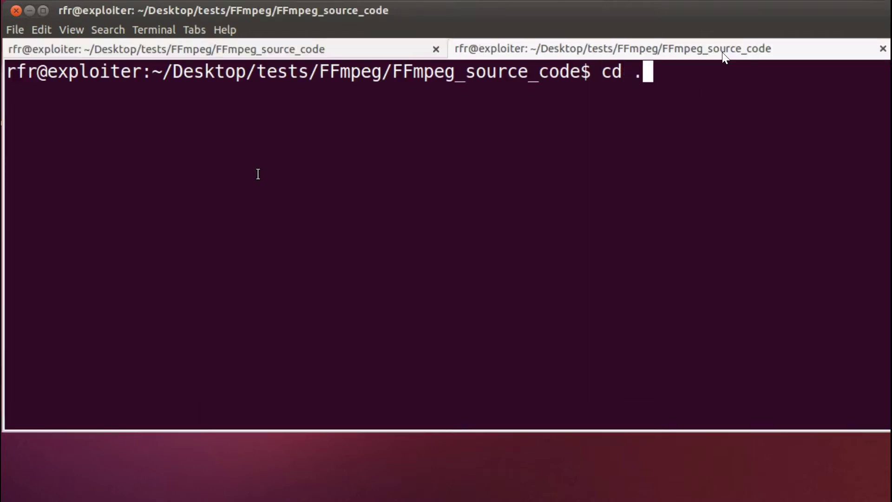
key(Return)
text(mkdir output)
key(Return)
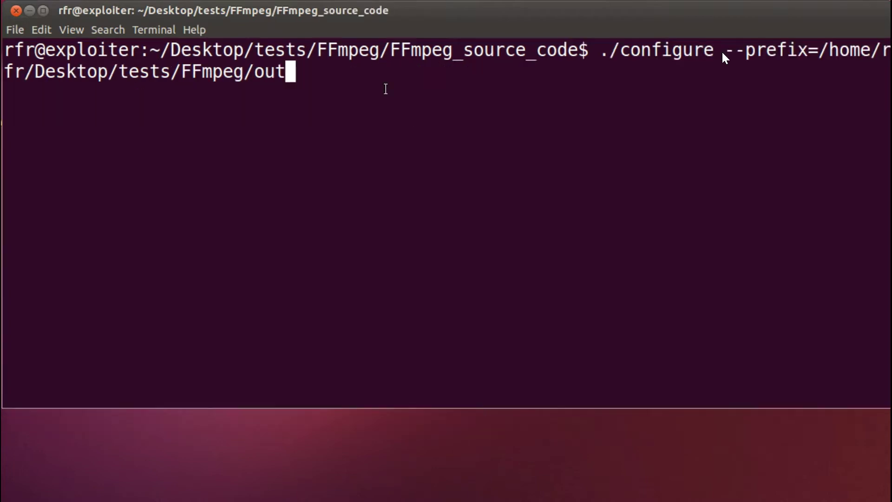
Run ./configure with --prefix set to the FFmpeg/output/ folder.
key(Tab)
key(Tab)
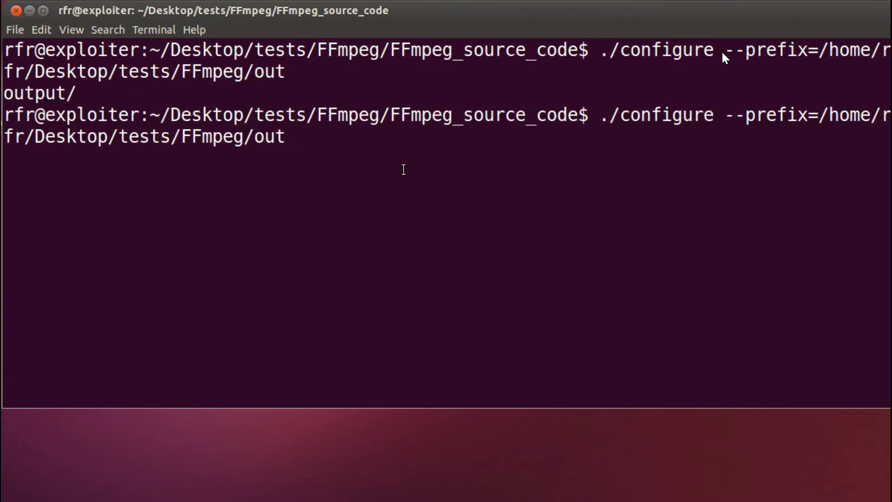
text(p)
key(Tab)
key(Return)
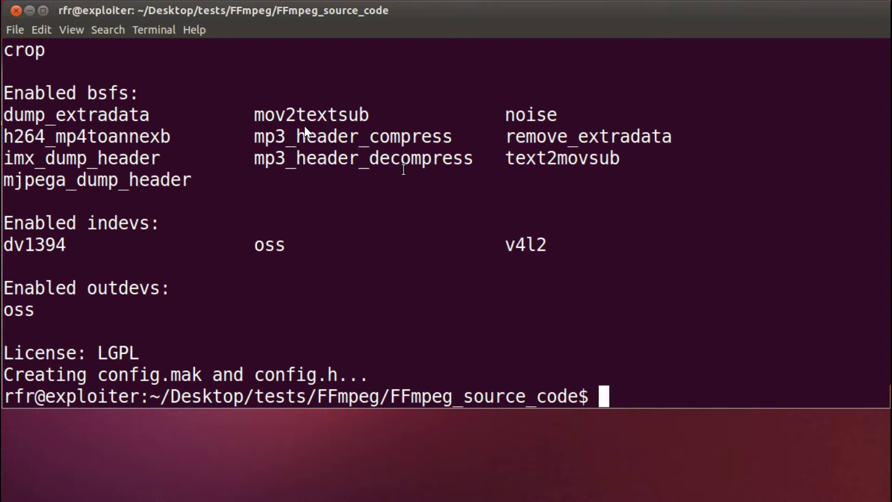
text(vim config)
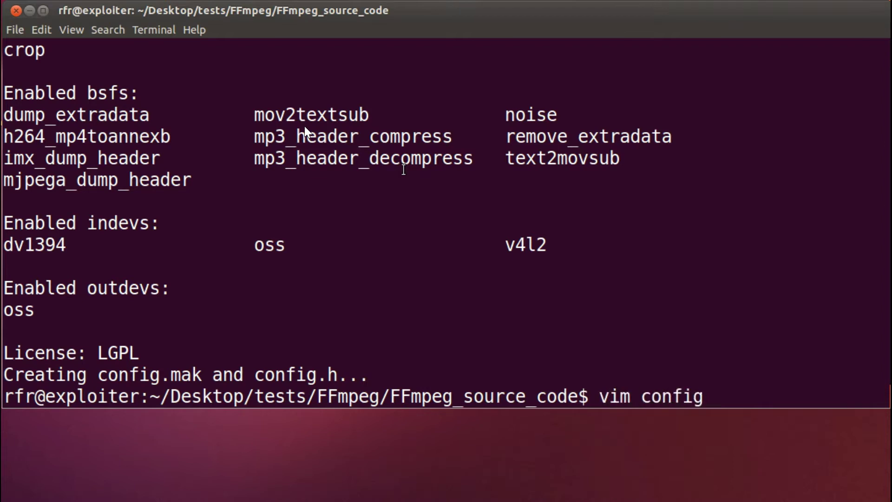
text(.mak)
Open config.mak in Vim and change CC=gcc to afl-gcc.
key(Return)
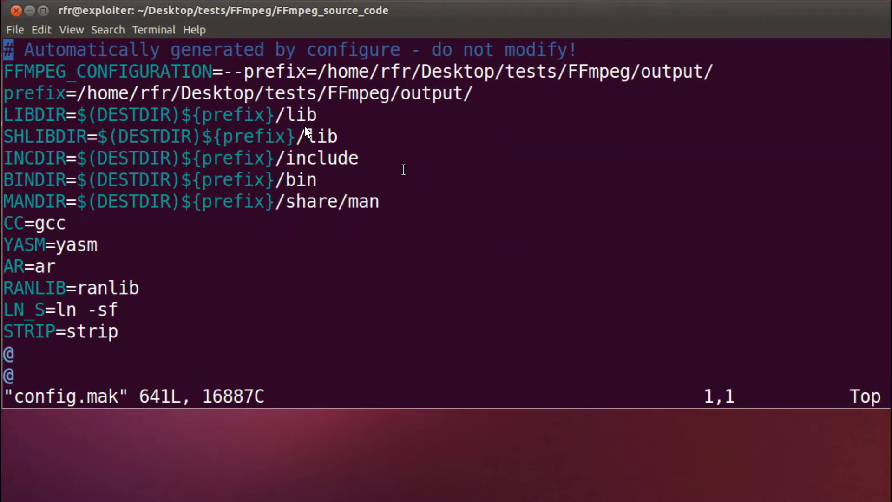
key(j)
key(7j)
key(l)
key(l)
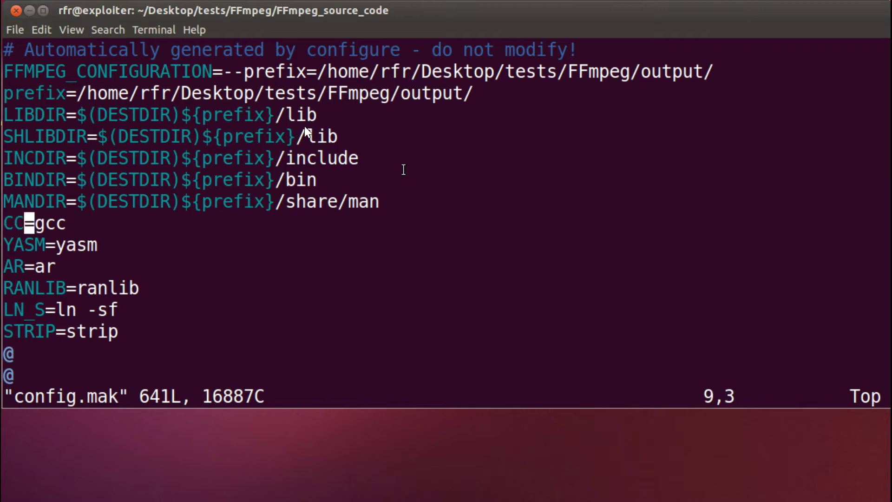
text(a)
text(afl-)
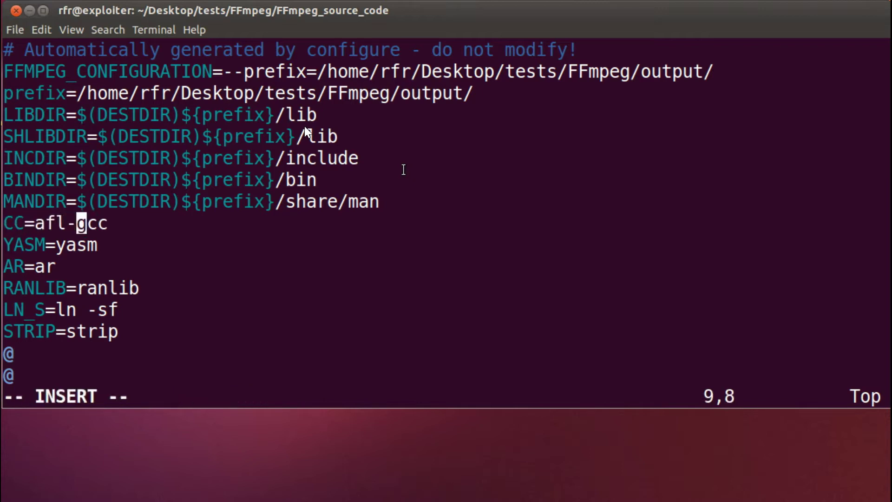
key(Down)
key(Down)
key(Down)
key(Down)
key(Down)
key(Down)
key(Down)
key(Down)
key(Down)
key(Down)
key(Down)
key(Down)
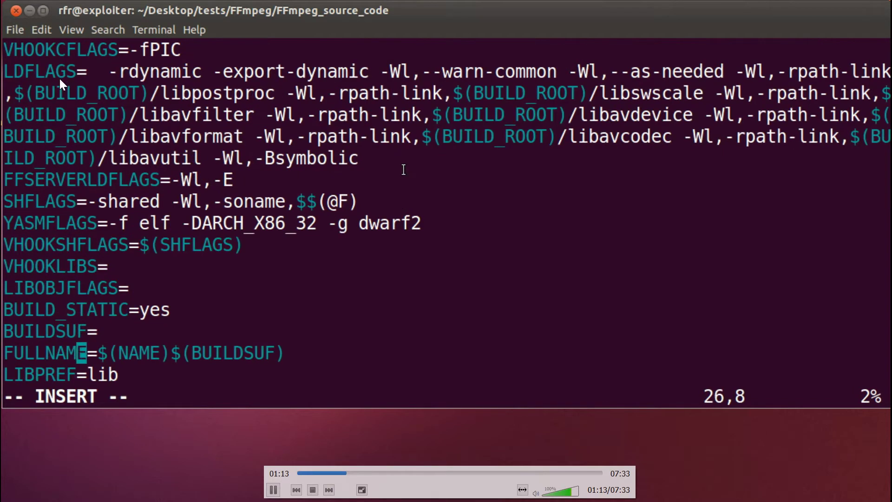
key(Up)
key(Up)
key(Up)
key(Up)
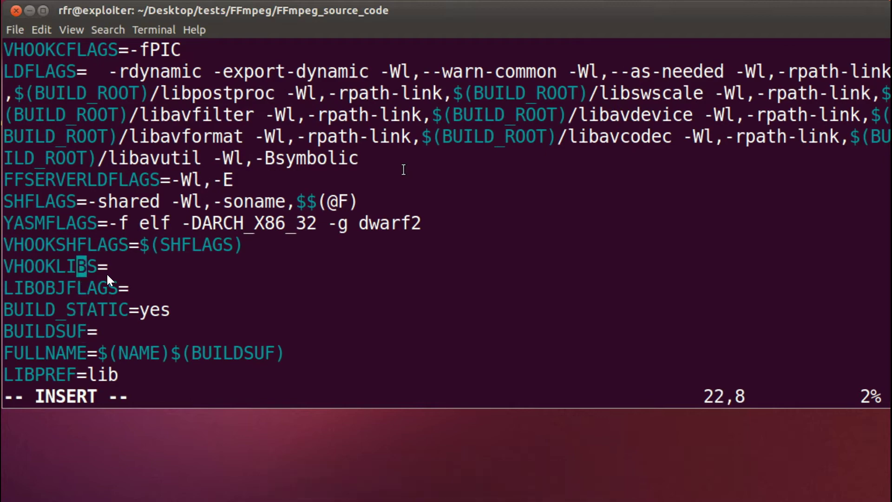
key(Page_Up)
key(Page_Up)
text(/)
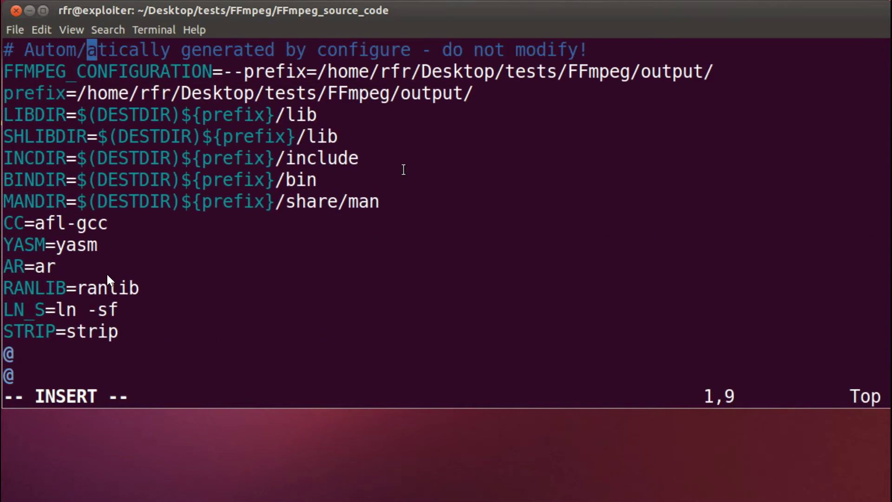
key(BackSpace)
Search for gcc and change HOSTCC=gcc to afl-gcc.
key(Escape)
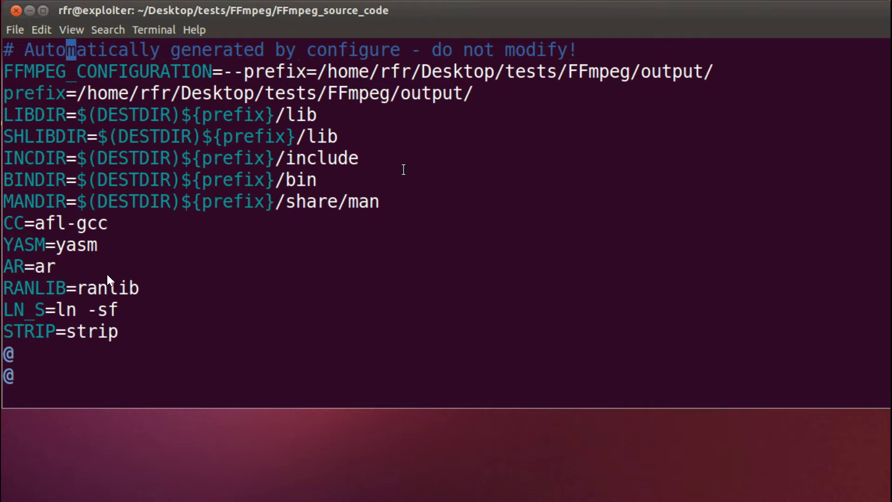
text(/CC)
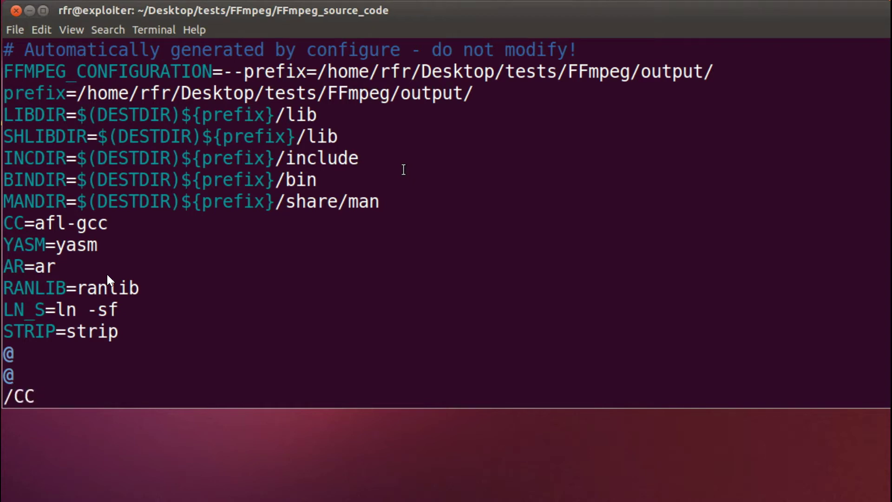
key(BackSpace)
key(BackSpace)
text(gcc)
key(Return)
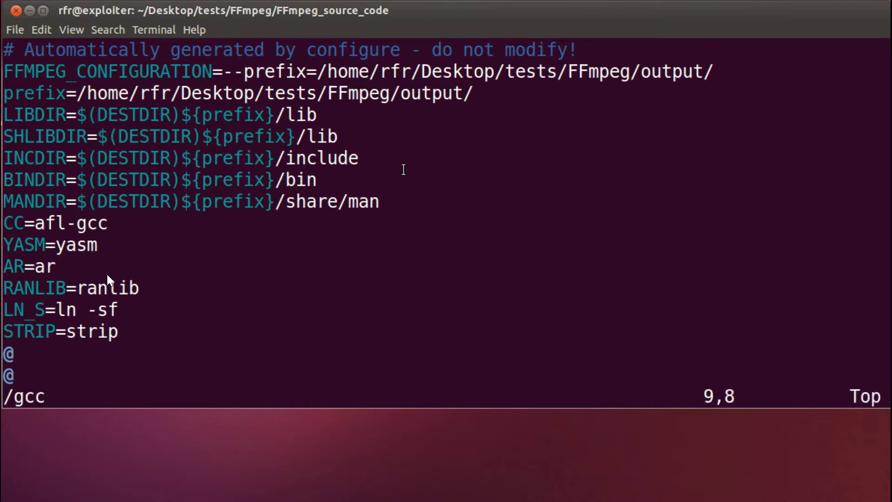
key(n)
key(a)
key(Left)
text(af)
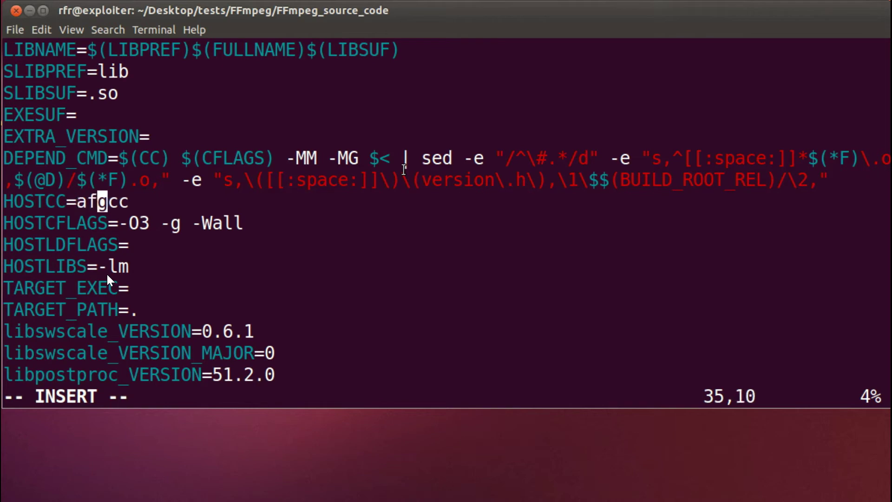
text(l-)
key(Escape)
text(:wq)
Save config.mak, then build and install FFmpeg with make and make install.
key(Return)
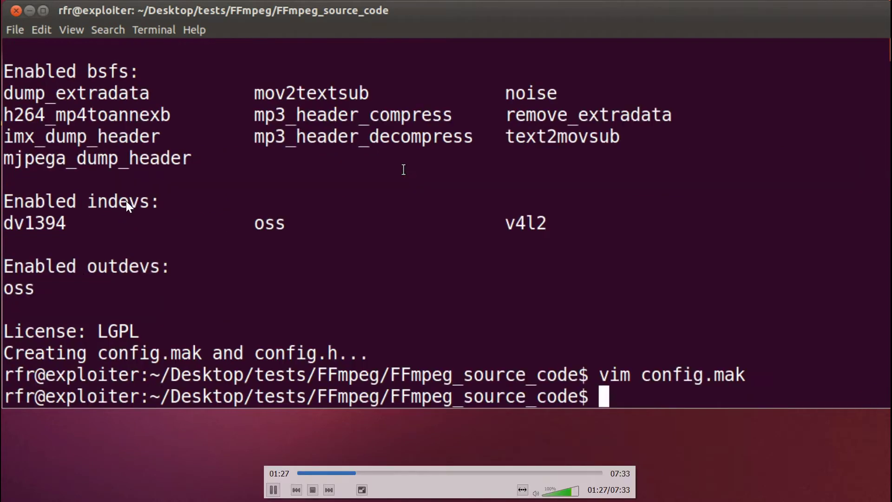
text(clear)
key(Return)
text(make)
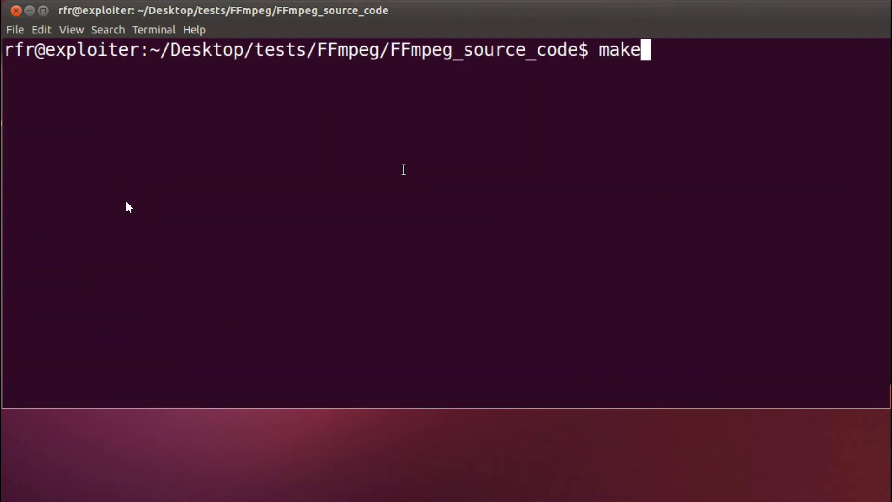
key(Return)
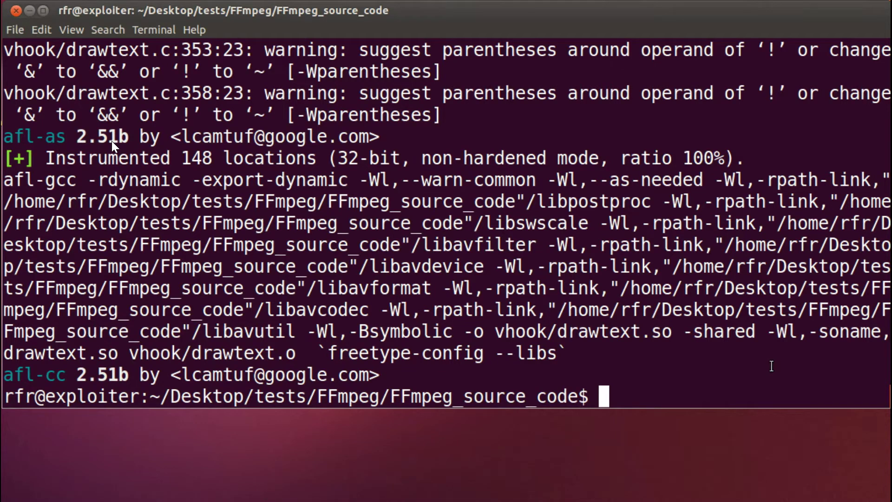
text(make ins)
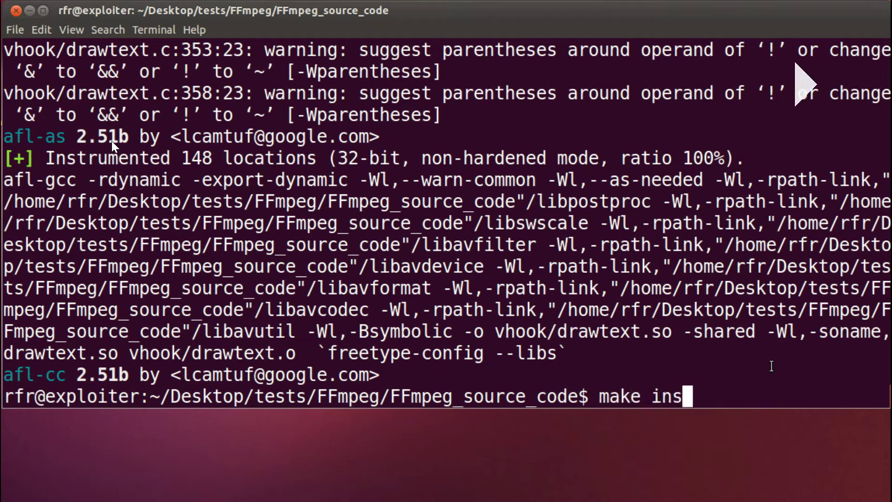
text(tall)
key(Return)
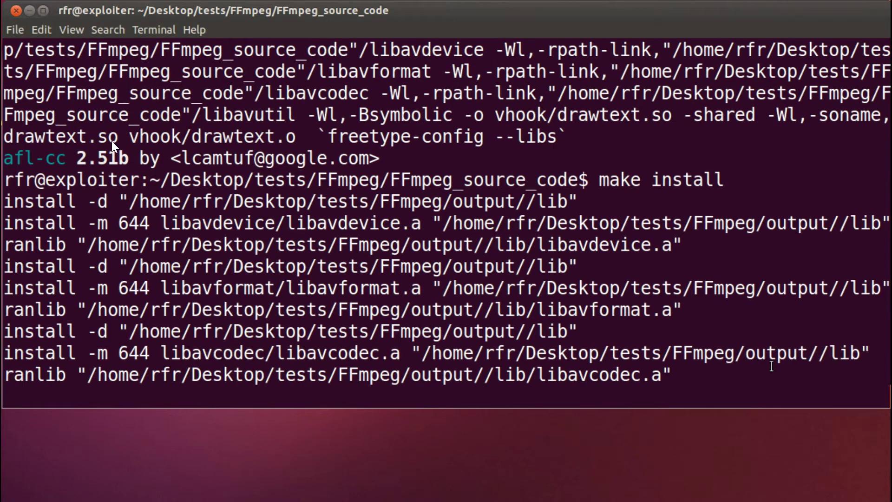
text(cd ..)
Go into output and output/bin, listing each with ls -al to show ffmpeg and ffserver.
key(Return)
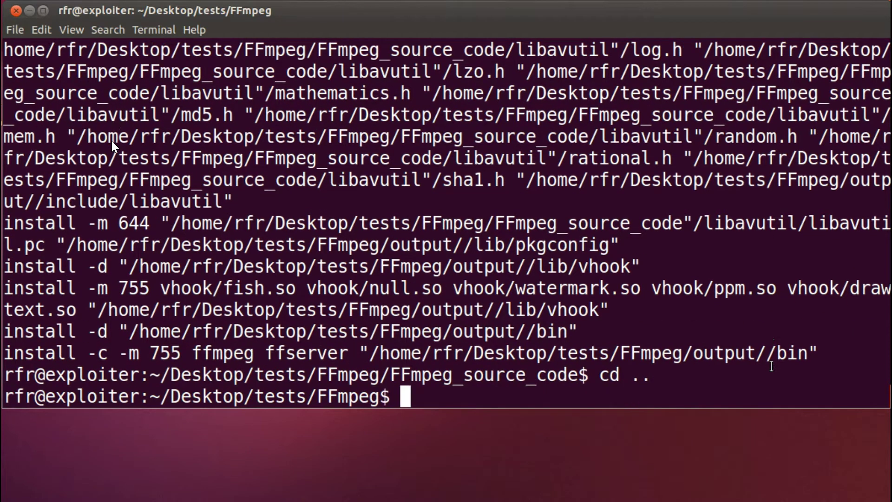
text(cd output/)
key(Return)
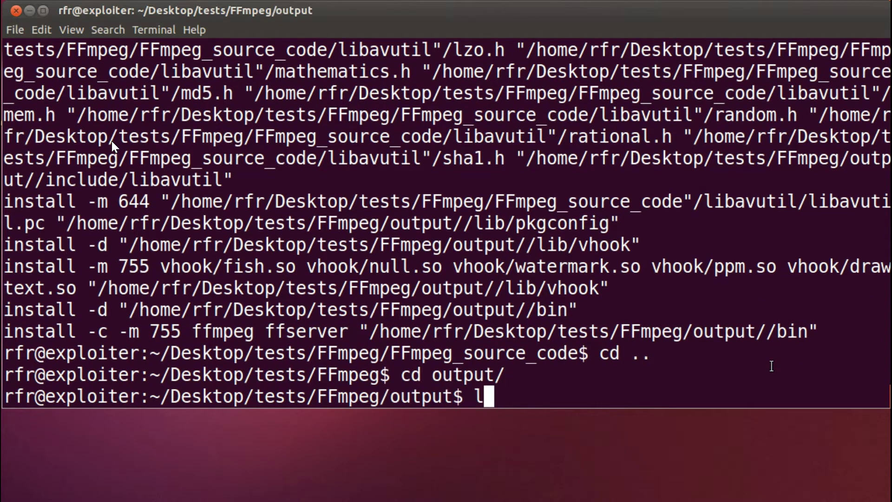
text(ls -al)
key(Return)
text(cd bin/)
key(Return)
text(ls)
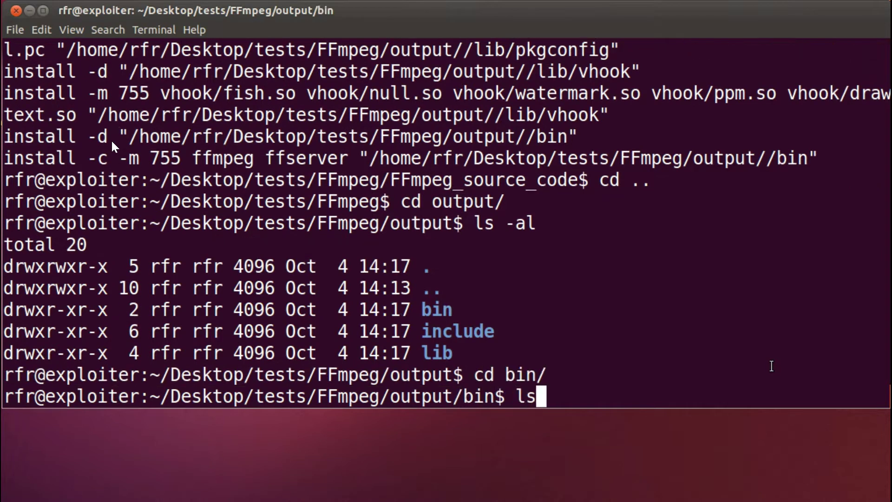
text( -al)
key(Return)
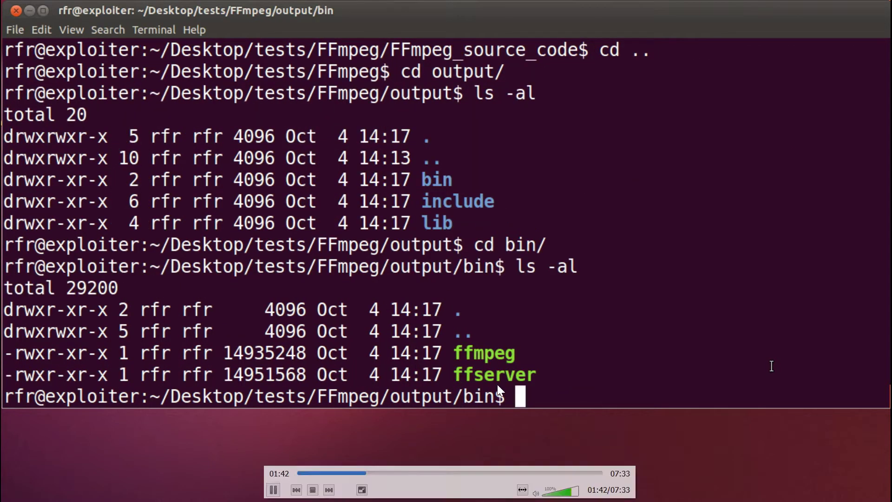
text(./ff)
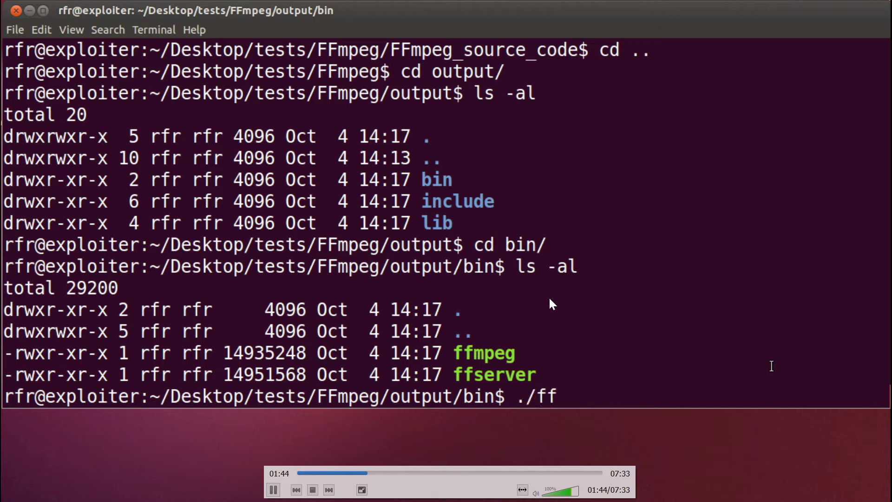
key(Tab)
text(-i)
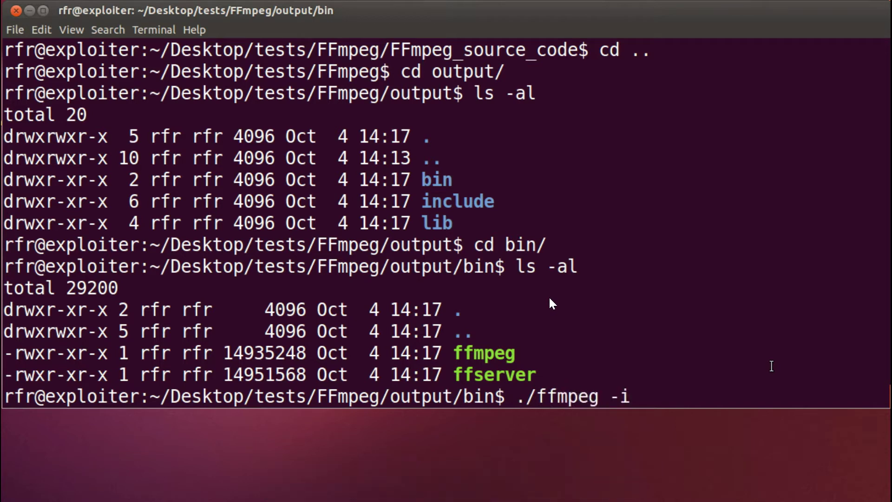
text( ..)
text(/i)
Run ./ffmpeg -i ../../input/original.4xm, showing its 640x480 video and stereo audio.
key(Tab)
key(BackSpace)
key(BackSpace)
key(BackSpace)
key(BackSpace)
key(BackSpace)
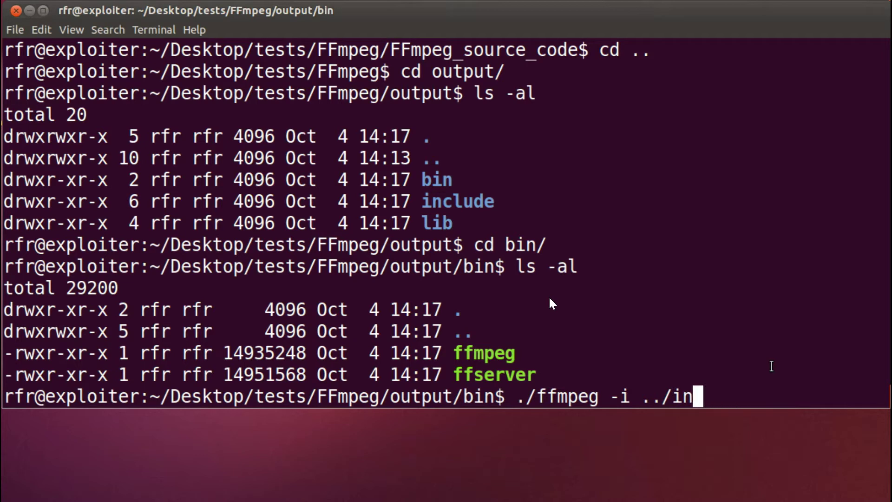
key(BackSpace)
key(BackSpace)
text(../inp)
key(Tab)
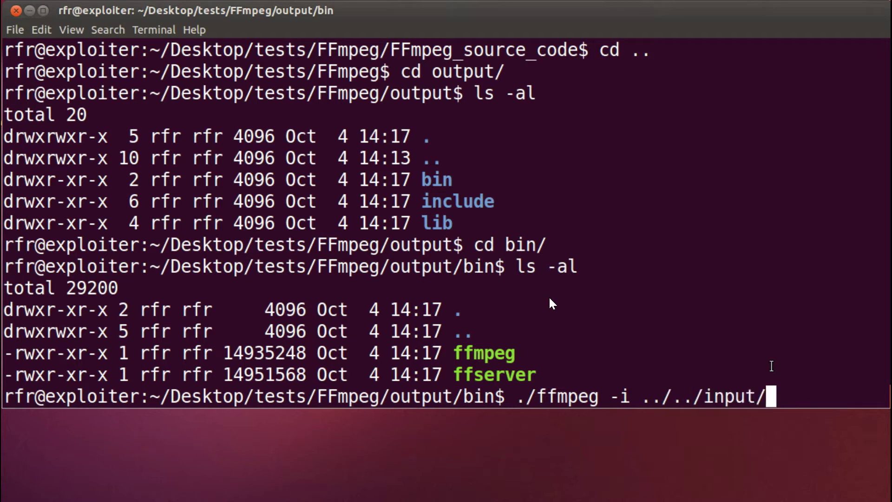
text(o)
key(Tab)
key(Return)
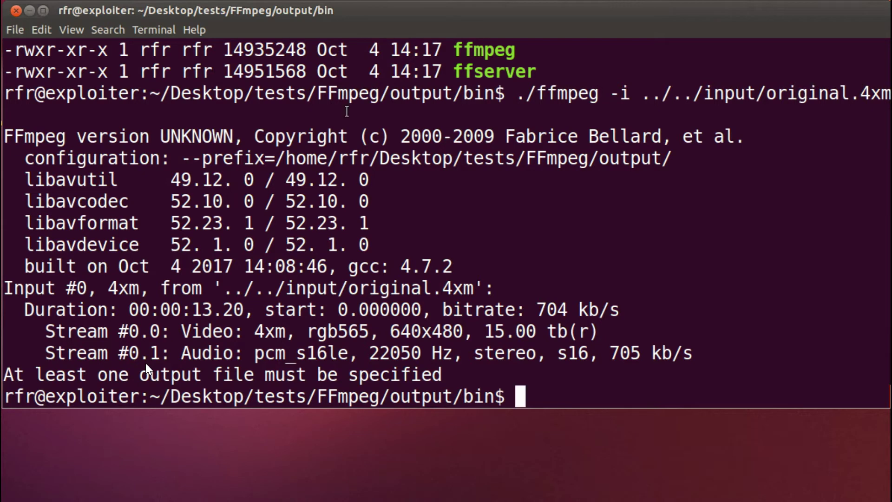
drag(347, 97, 591, 368)
click(594, 296)
text(cd ..)
Move to the input folder and list its files with ls -al.
key(Return)
text(cd .)
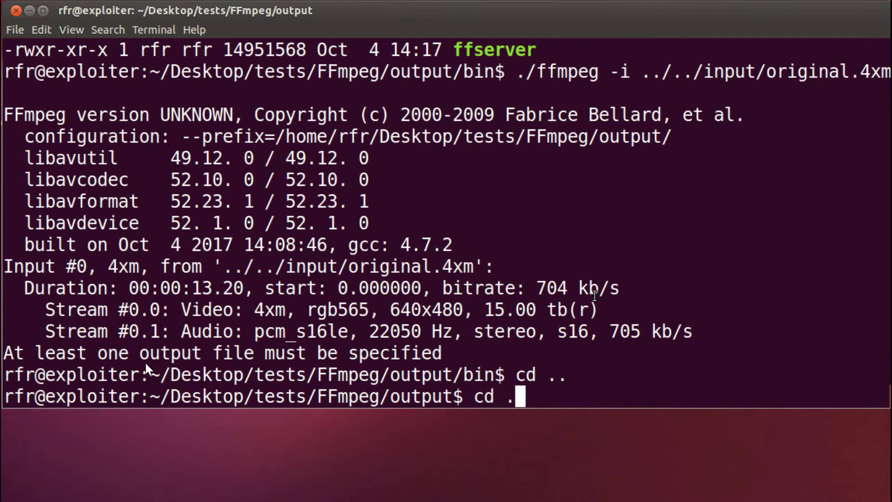
text(.)
key(Return)
text(cd input)
key(Return)
text(l)
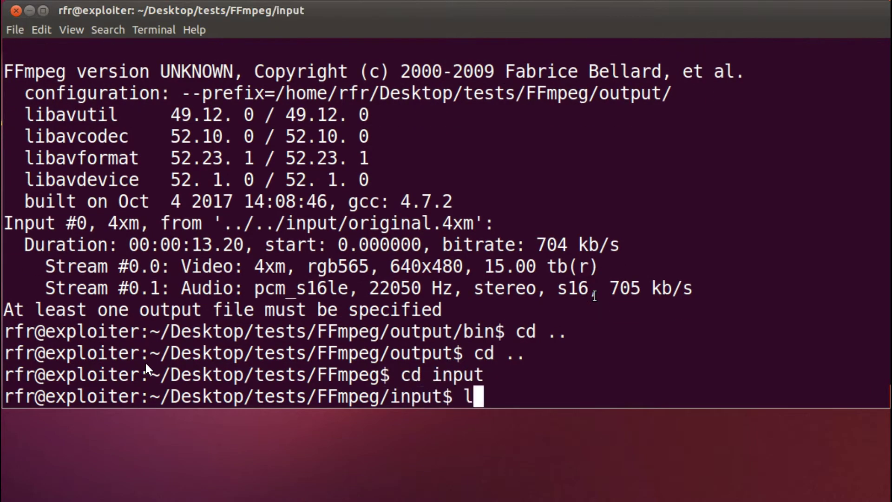
text(s -al)
key(Return)
text(cp)
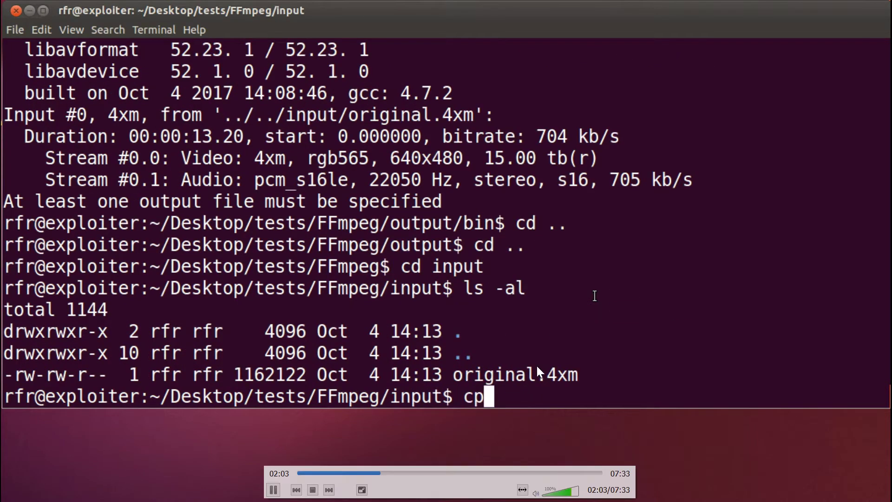
text( original.4xm)
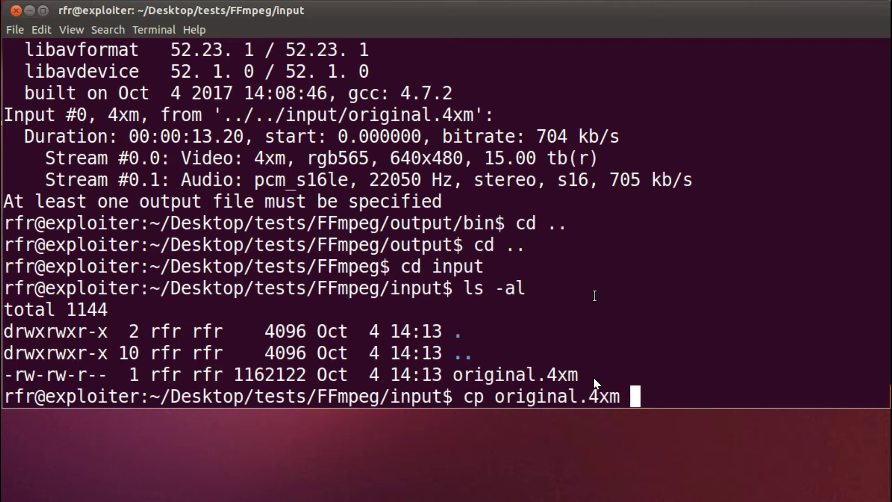
text(copy1.4)
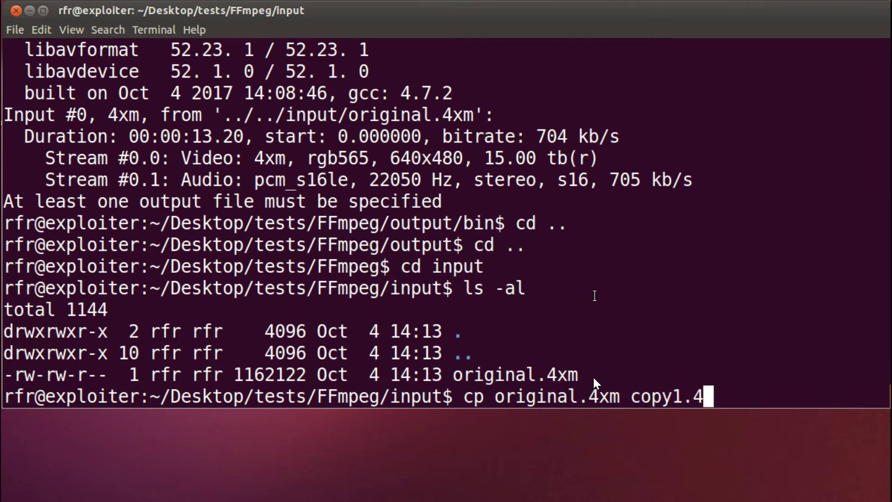
text(xm)
Copy original.4xm to copy1.4xm, copy2.4xm and copy3.4xm, then list the tests folder.
key(Return)
key(Up)
key(Left)
key(Left)
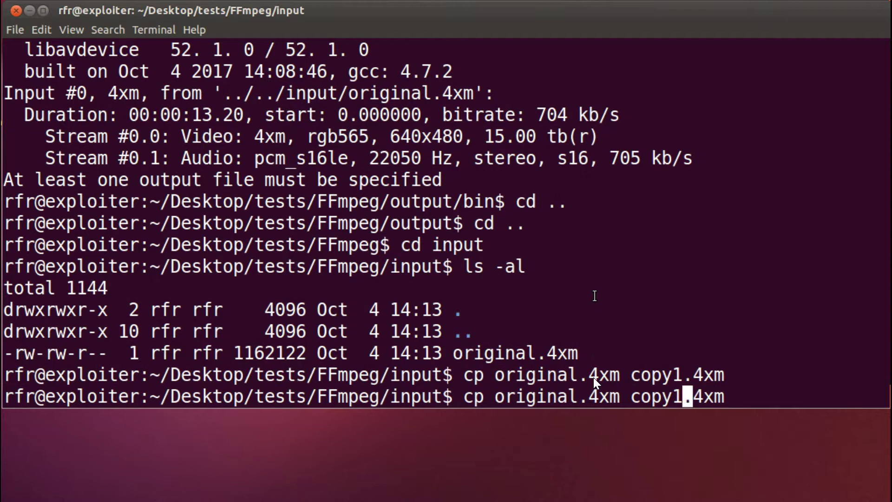
key(BackSpace)
text(2)
key(Return)
key(Up)
key(Left)
key(Left)
key(Left)
text(3)
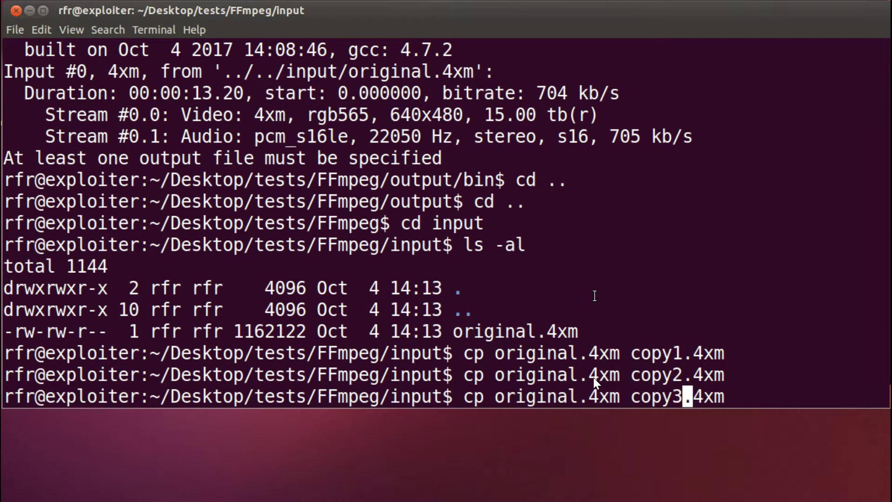
key(Return)
text(cd ..)
key(Return)
text(ls -a)
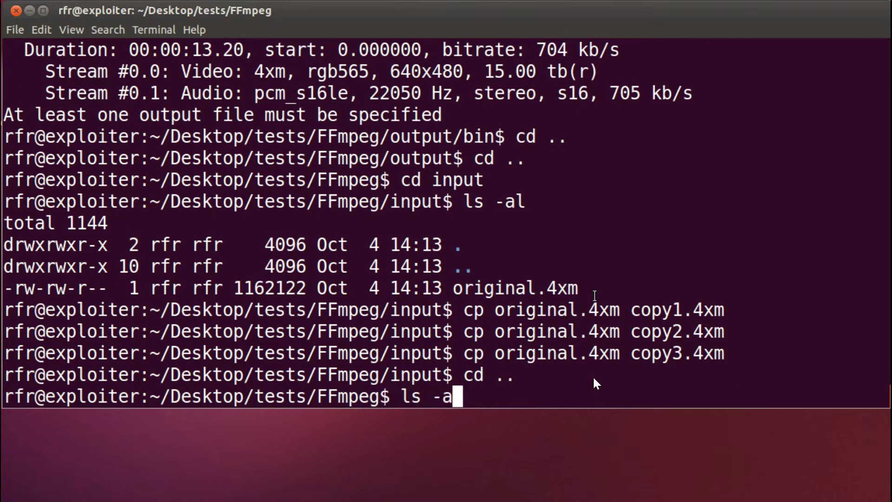
text(l)
key(Return)
text(m)
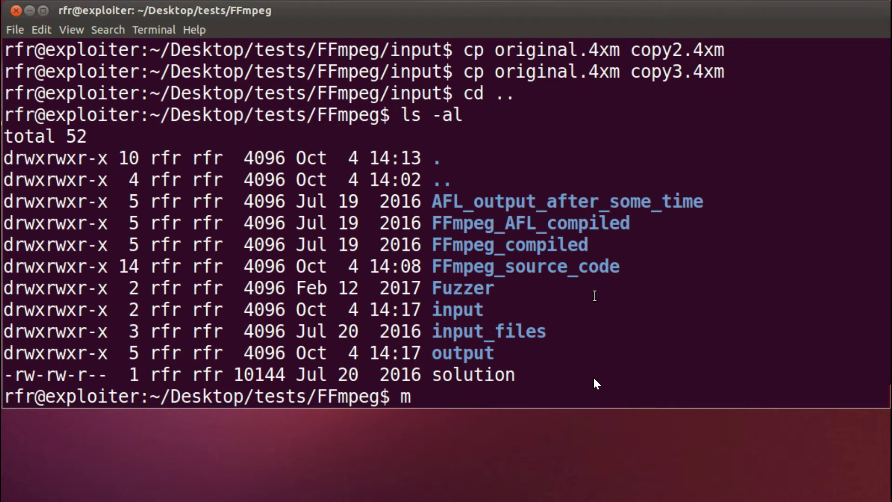
text(clear)
Clear the screen and create the input_after_cmin folder.
key(Return)
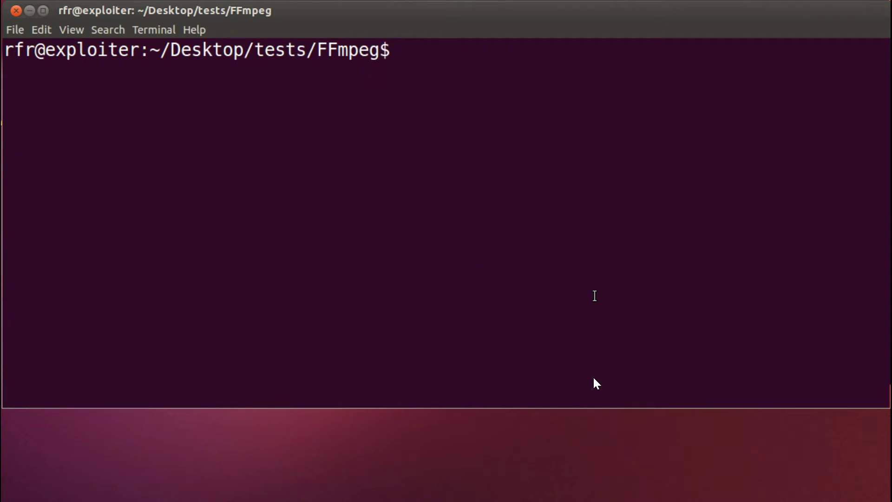
text(mkdir i)
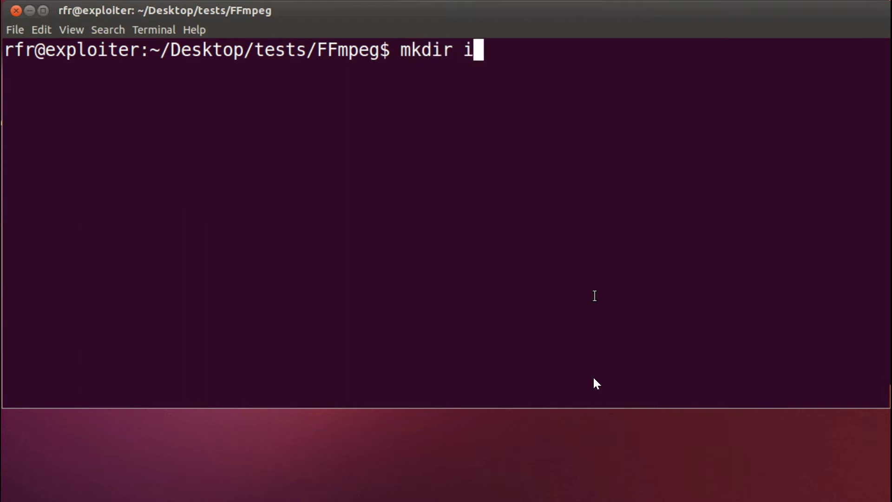
text(nput_)
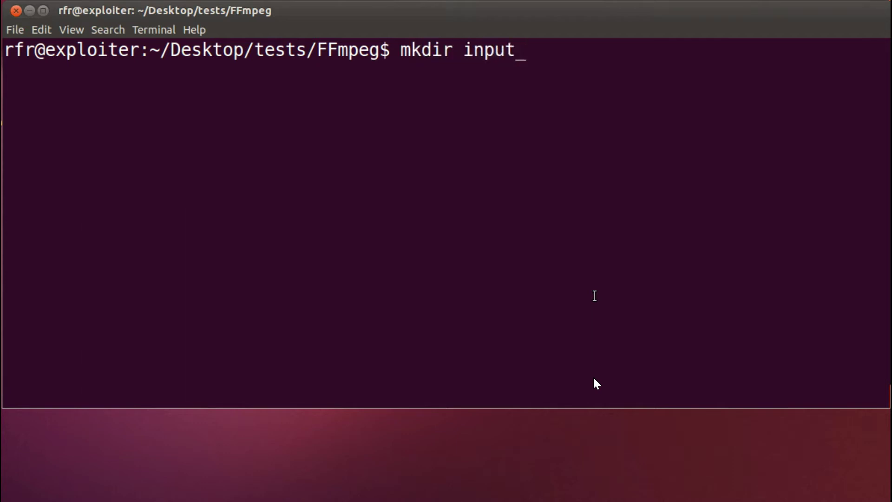
text(afterr)
key(BackSpace)
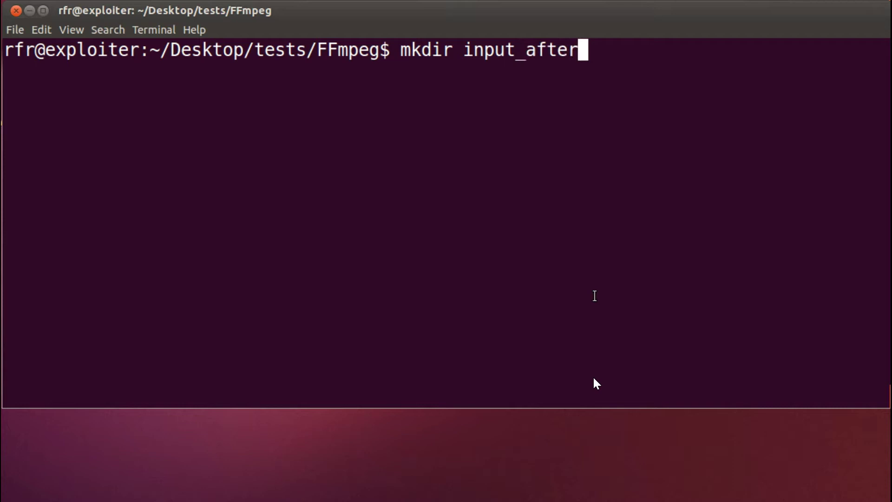
text(_cmin)
key(Return)
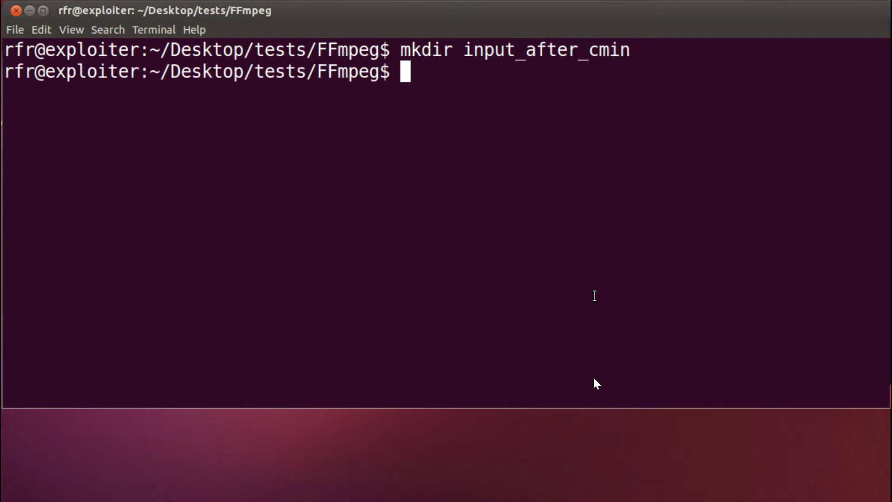
text(afl-c)
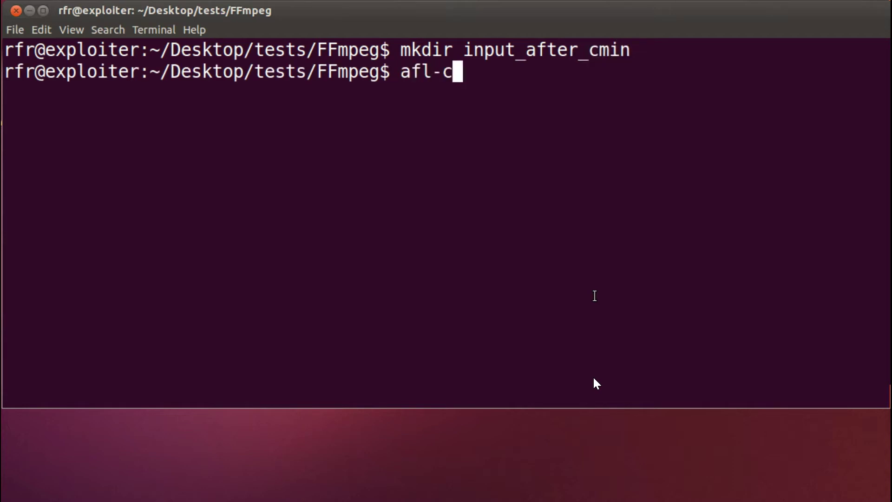
text(min -)
text(i input/)
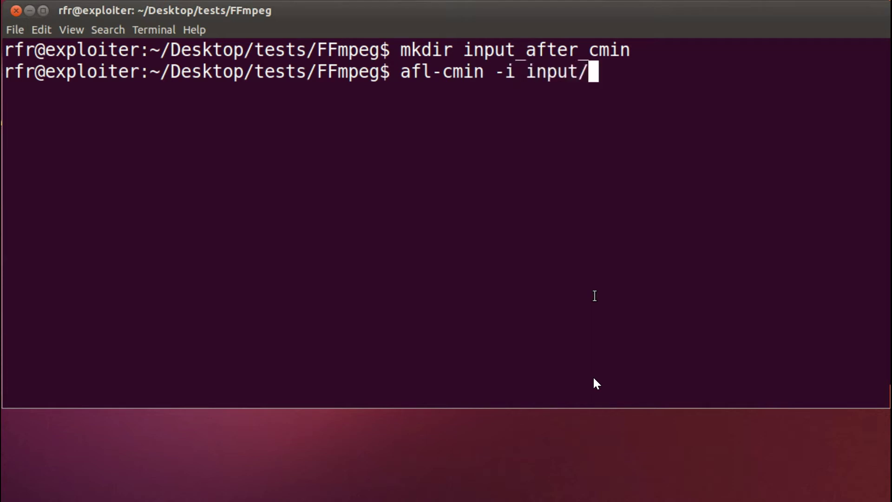
text(-o a)
Run afl-cmin -i input/ -o input_after_cmin/ -- output/bin/ffmpeg -i @@.
key(BackSpace)
text(in)
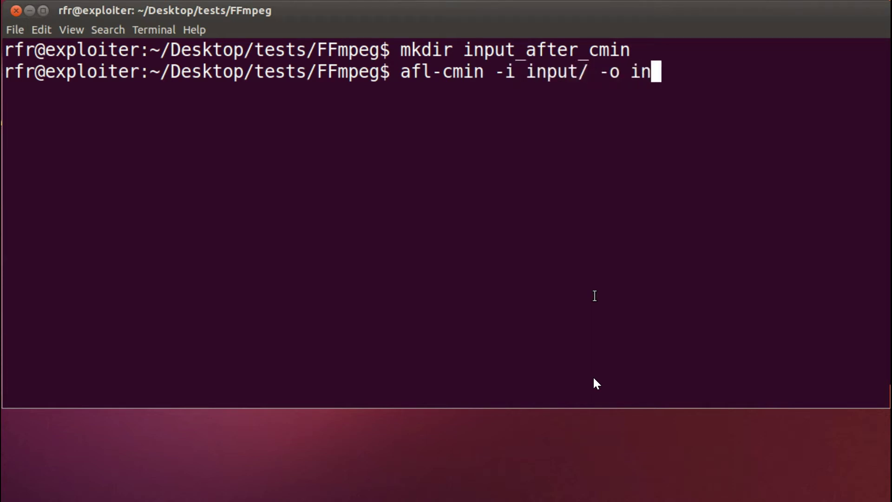
text(put_af)
key(Tab)
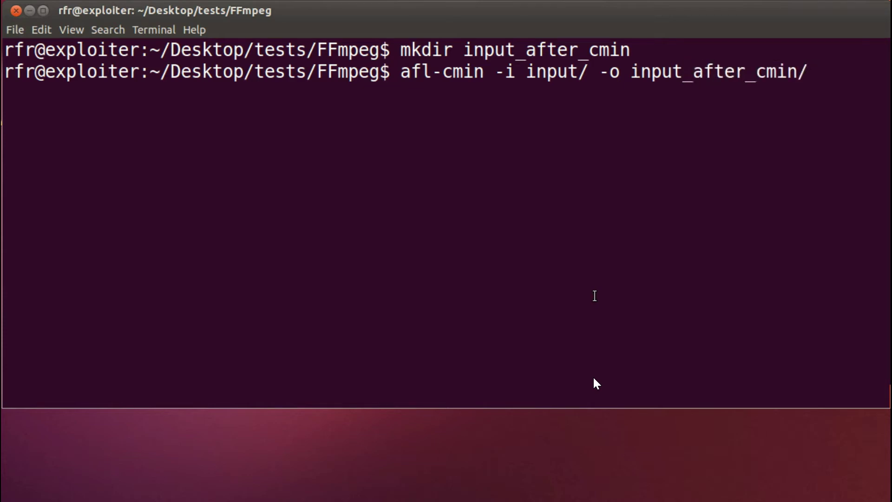
text( -- )
text(outp)
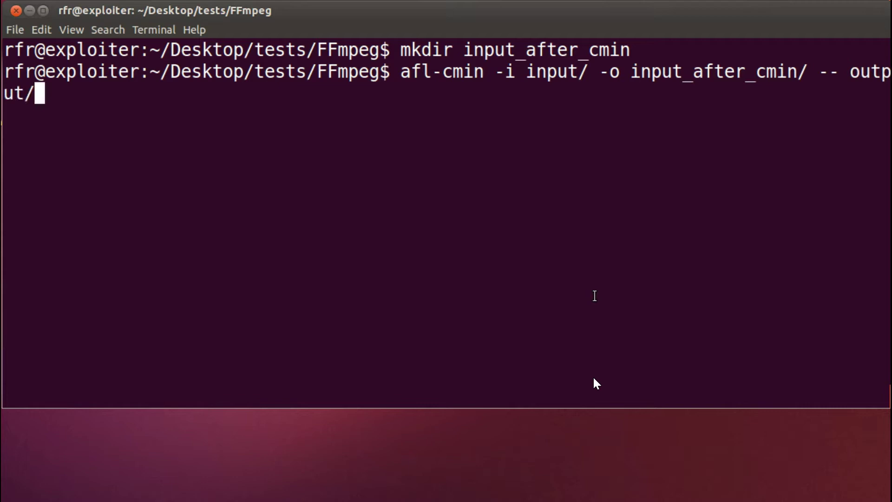
text(ut/)
text(bin/ff)
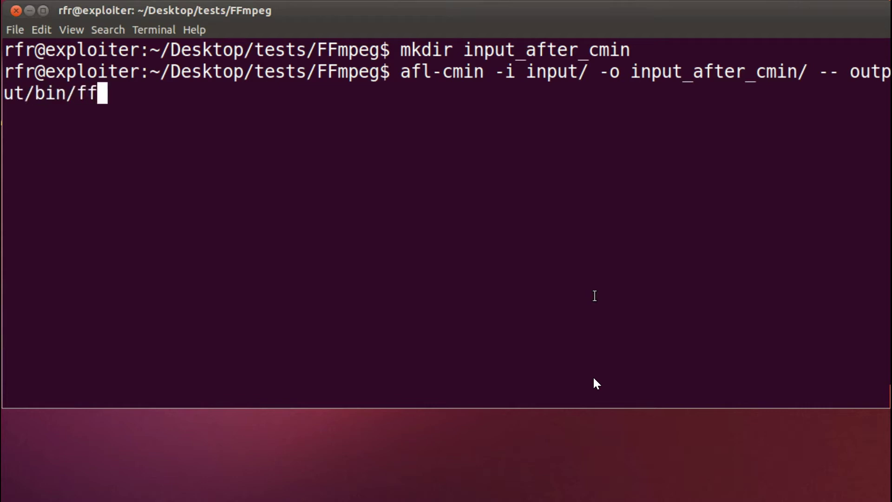
key(Tab)
key(Tab)
text(m)
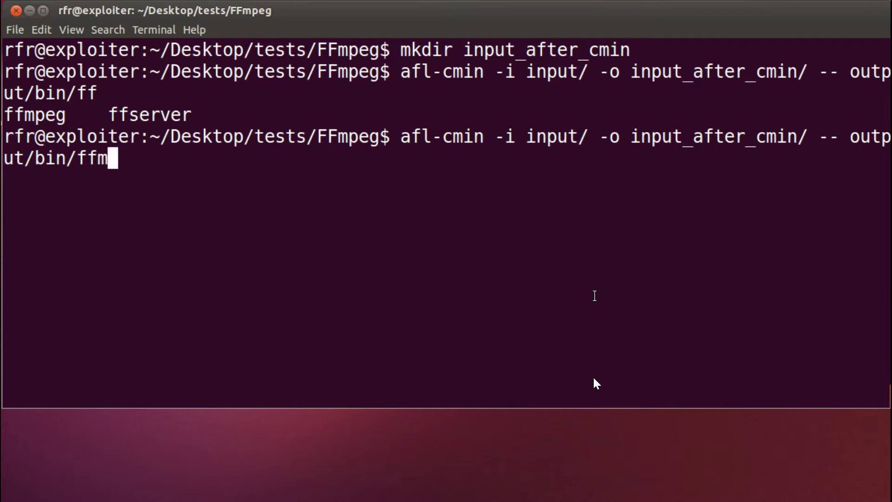
key(Tab)
text(-i )
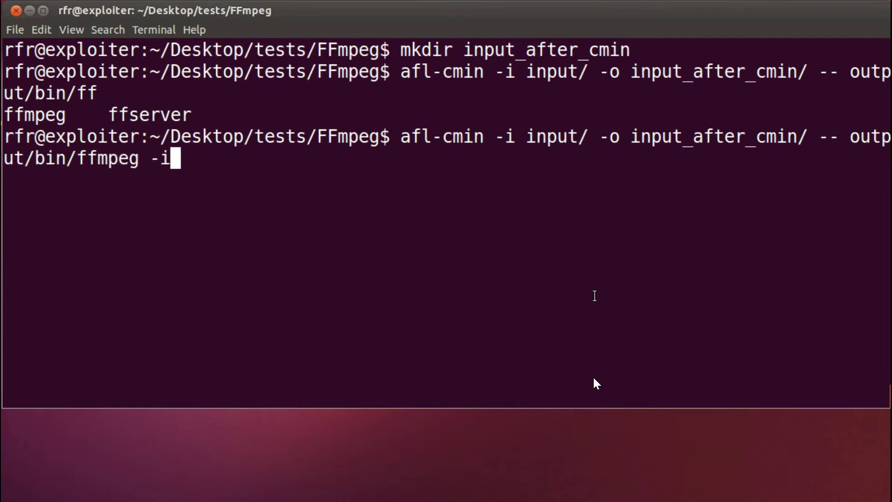
text(@@)
key(Return)
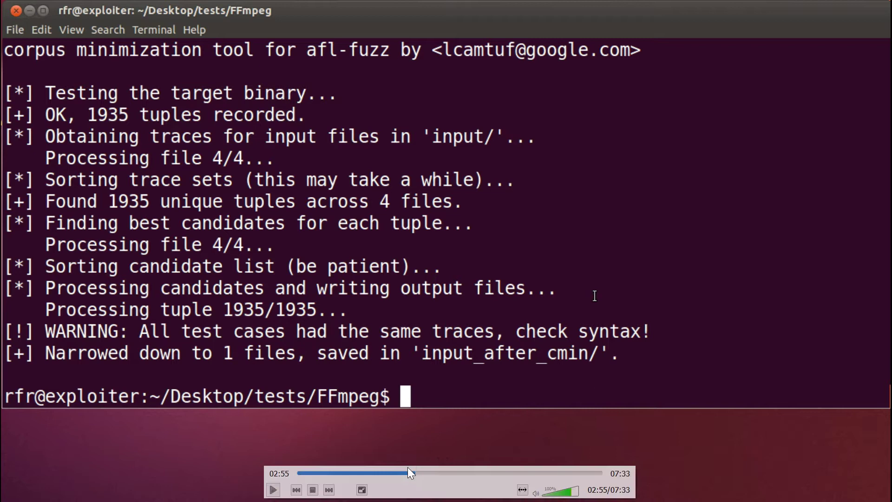
click(412, 474)
key(space)
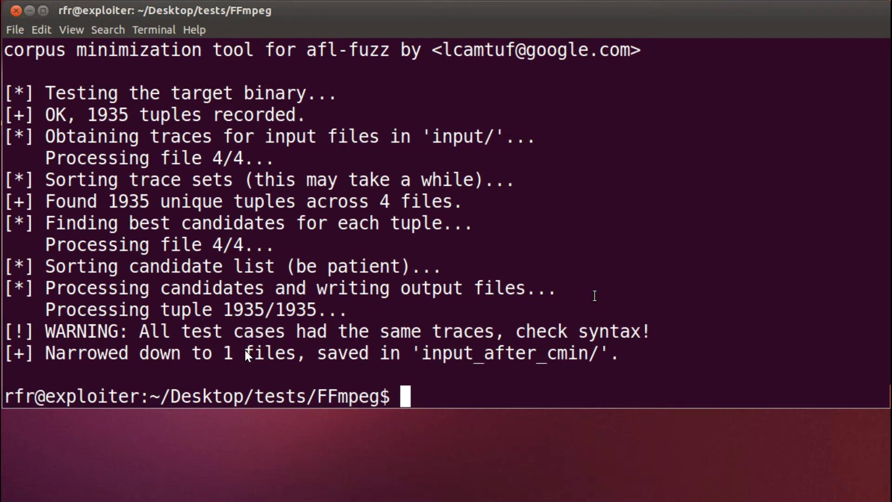
Start afl-tmin shrinking input_after_cmin/original.4xm into input_after_tmin/min.4xm.
click(594, 296)
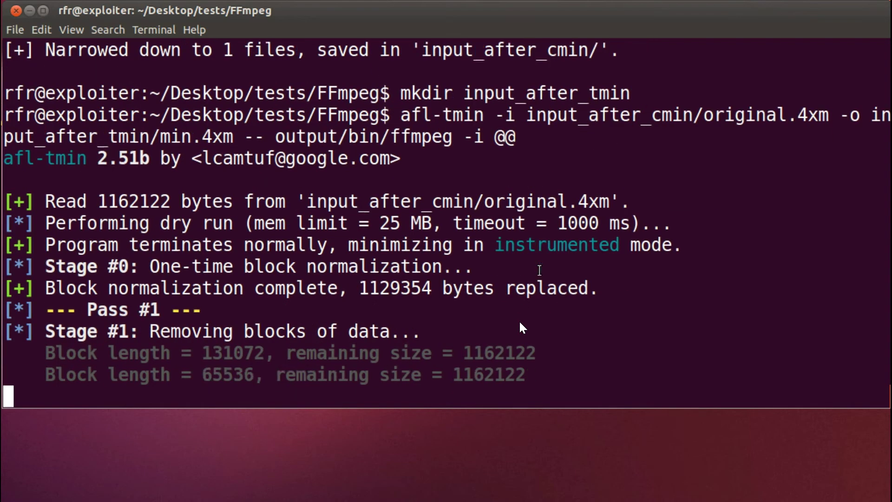
Wait for afl-tmin to finish and write the 60490-byte min.4xm.
key(space)
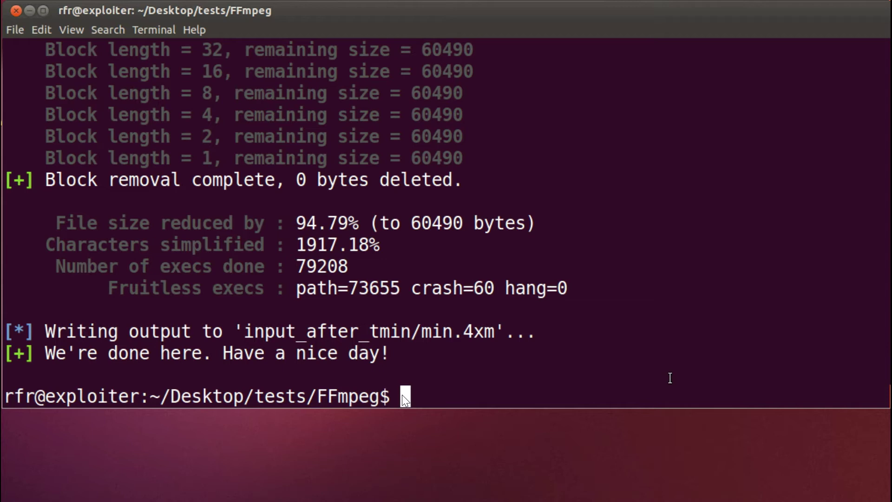
text(l)
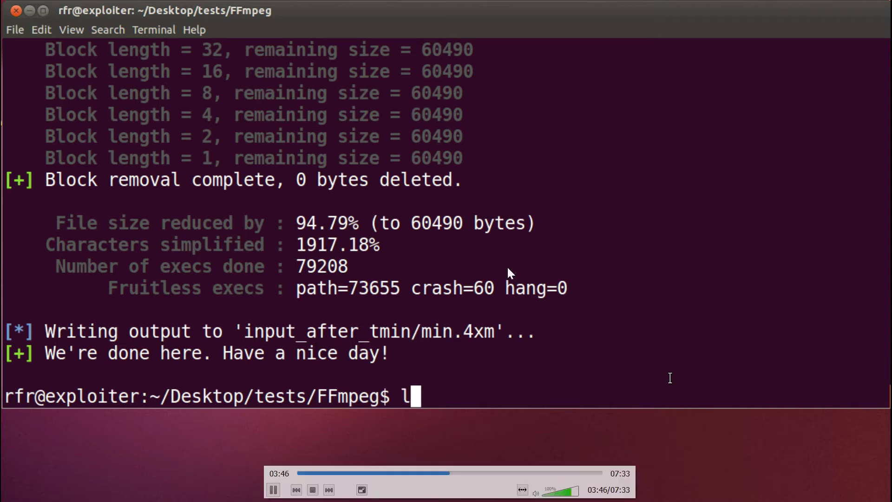
text(s -ahl /)
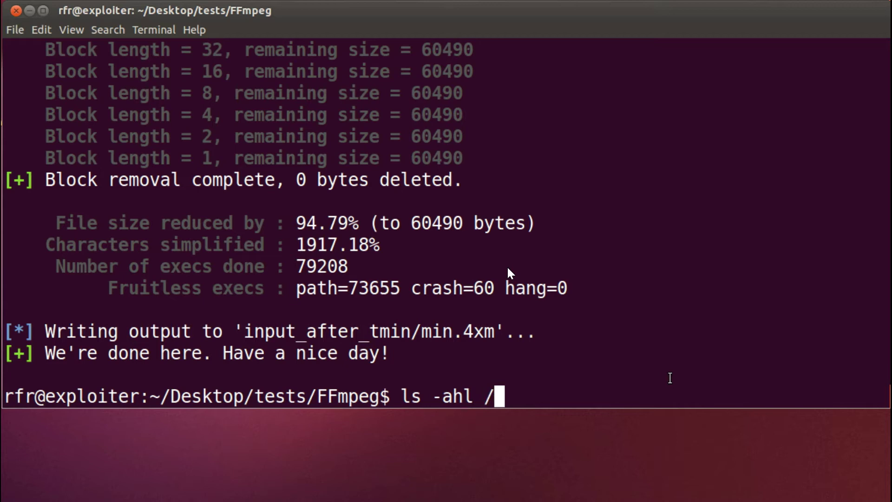
text(initrd.img)
List input_after_cmin/ and input_after_tmin/ with ls -ahl, showing 1.2M original.4xm and 60K min.4xm.
key(BackSpace)
key(BackSpace)
key(BackSpace)
key(BackSpace)
key(BackSpace)
key(BackSpace)
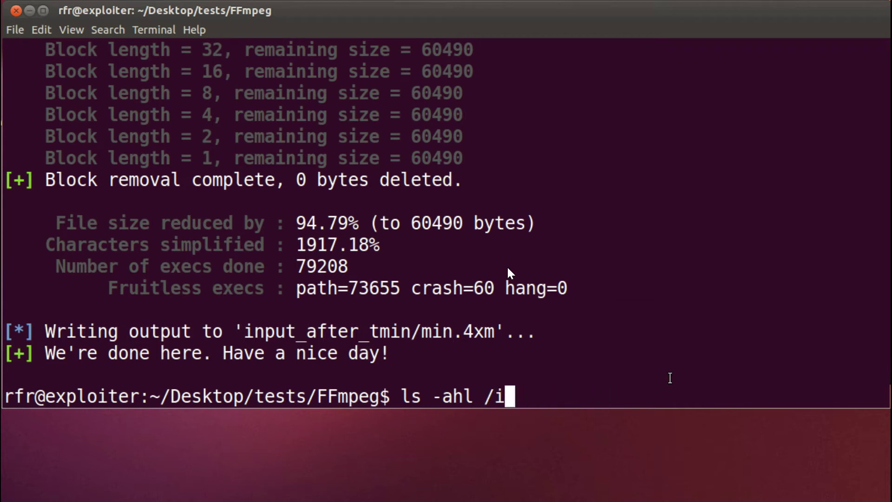
key(BackSpace)
key(BackSpace)
text(input_)
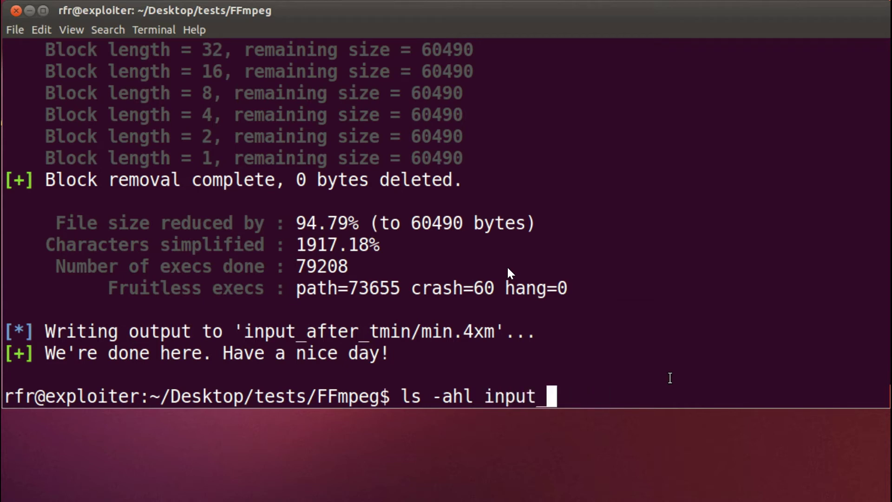
text(after_)
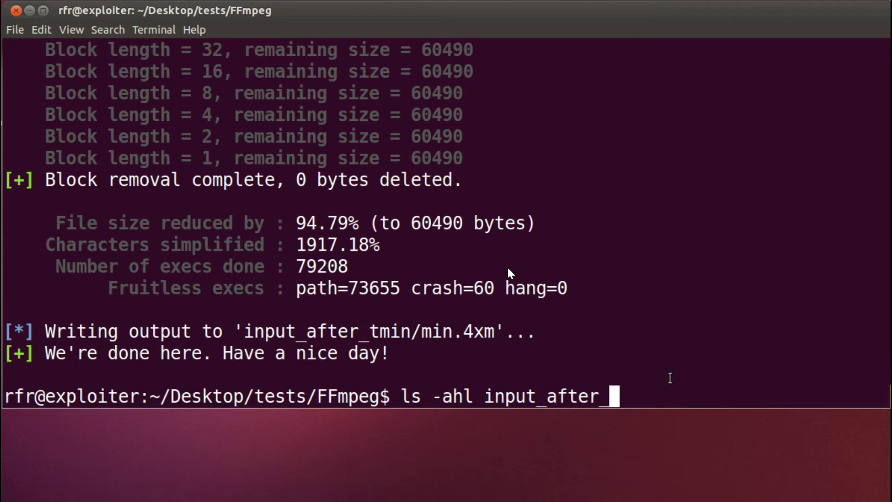
text(cmin/)
key(Return)
key(Up)
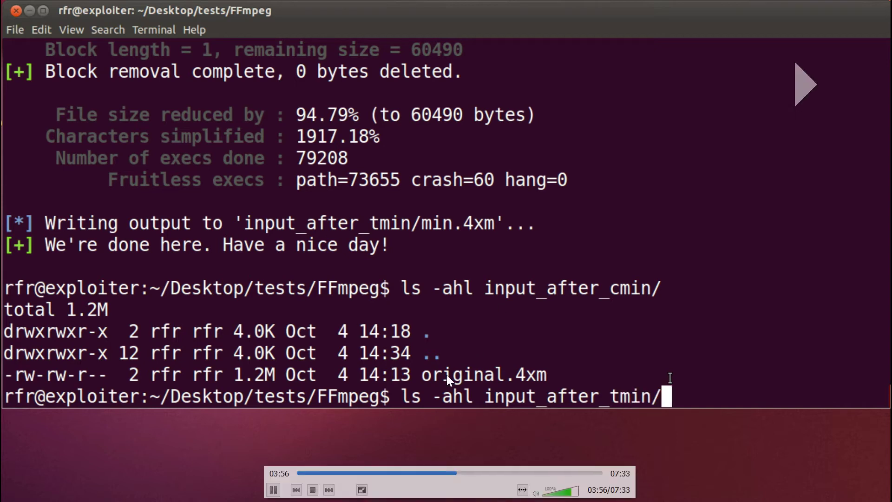
click(670, 378)
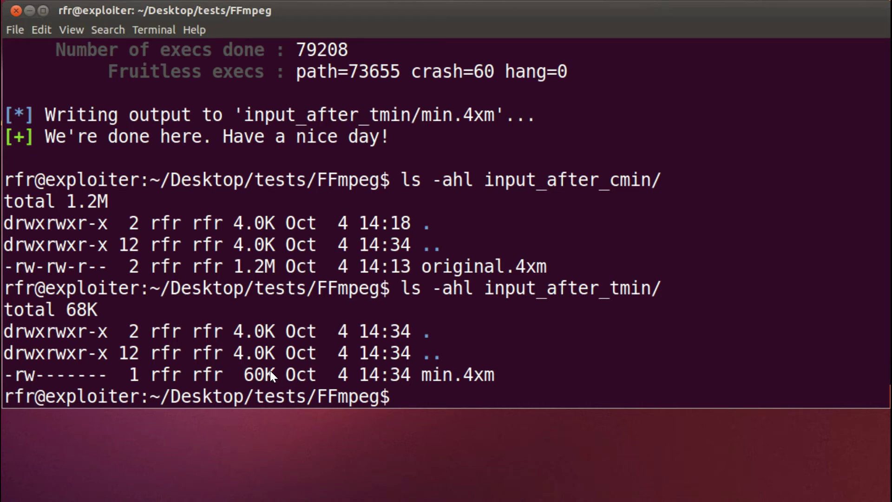
Open input_after_tmin/min.4xm in hexedit and scroll down through its bytes.
key(space)
text(hexedit input_after_cmin/original.4xm)
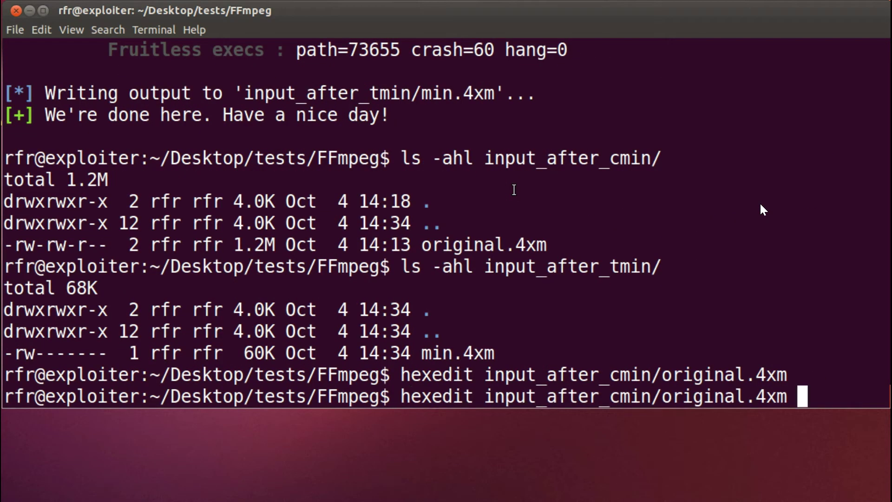
key(BackSpace)
key(BackSpace)
key(BackSpace)
text(tmin/)
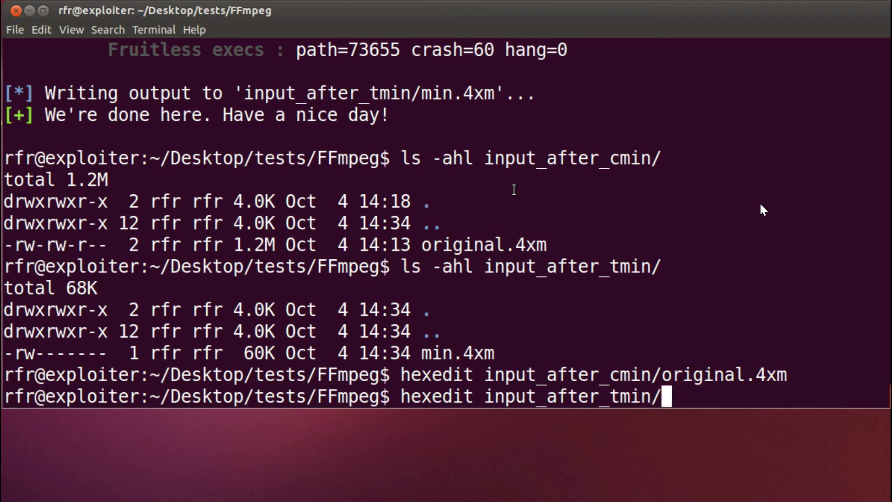
text(min.4xm)
key(Return)
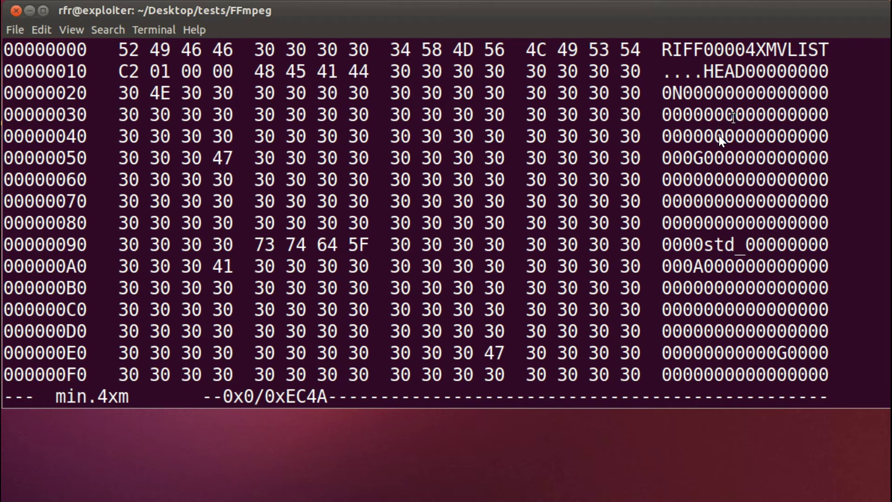
key(Down)
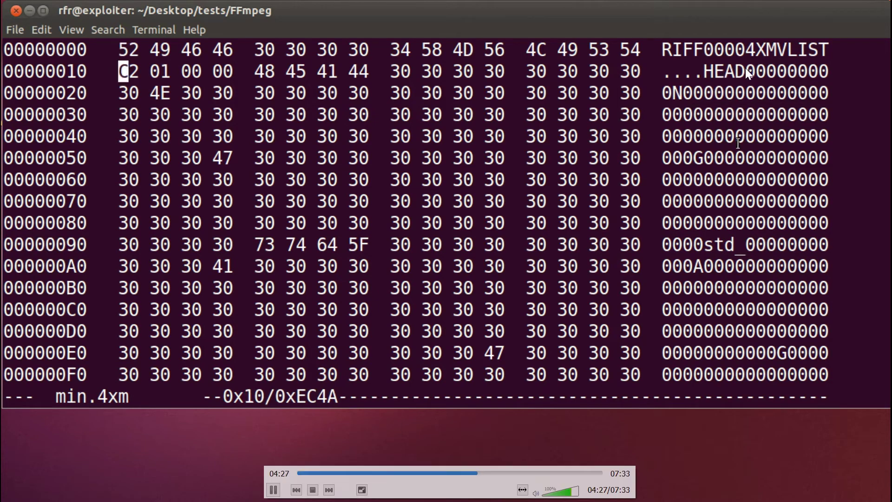
key(Down)
key(Down)
key(Down)
key(Down)
key(Down)
key(Down)
key(Down)
key(Down)
key(Down)
key(Down)
key(Down)
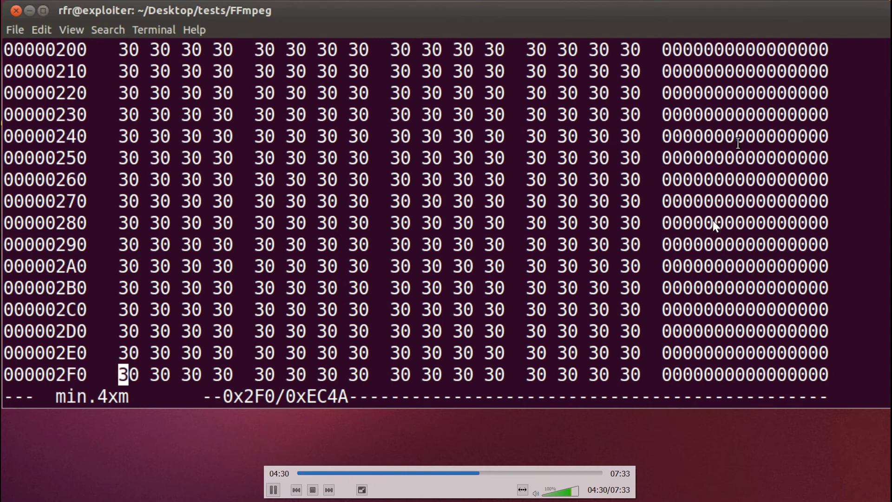
key(Down)
key(Down)
key(Down)
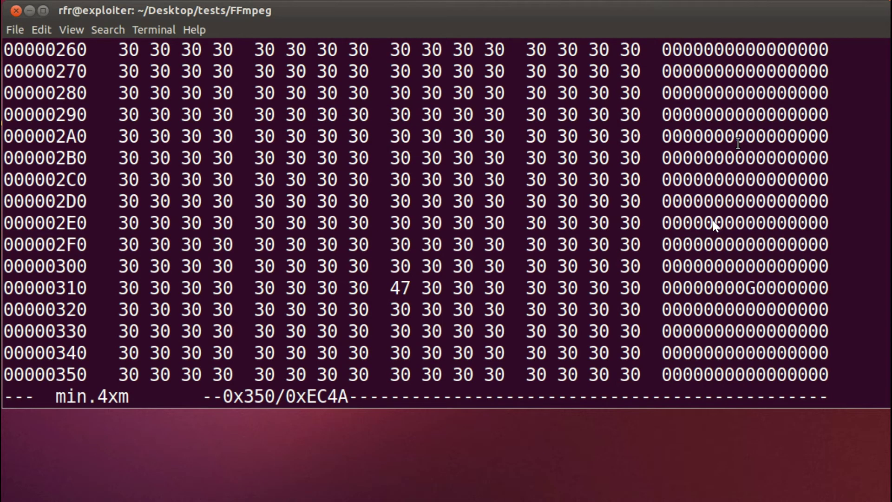
Quit and reopen min.4xm in hexedit on a cleared screen, moving down toward offset 0x1A0.
key(ctrl+x)
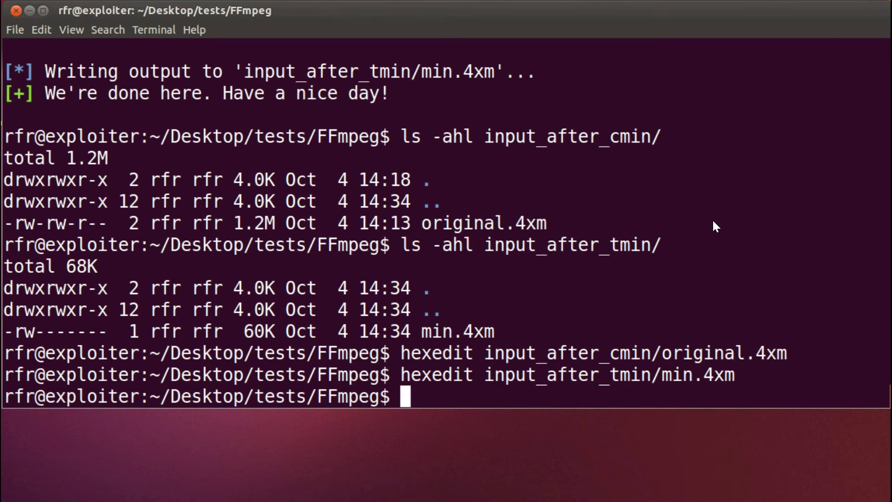
key(ctrl+l)
key(Up)
key(Return)
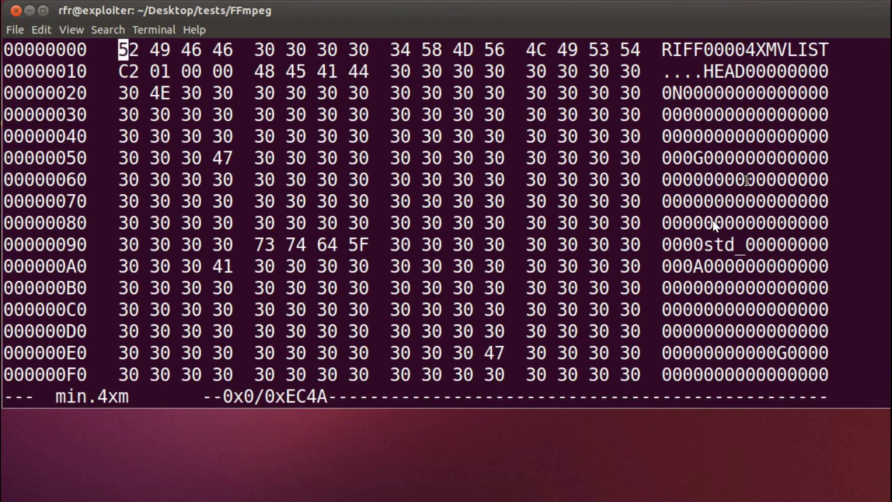
key(Down)
key(Down)
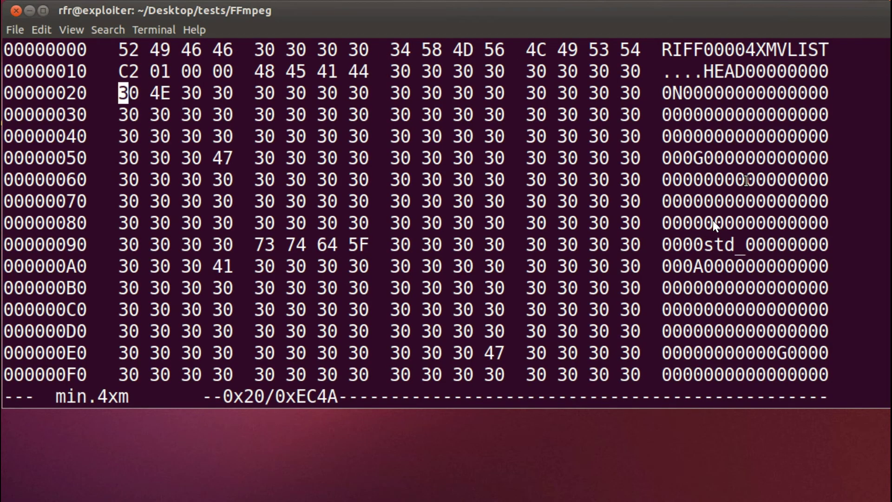
key(Down)
key(Down)
key(Down)
key(Down)
key(Down)
key(Down)
key(Down)
key(Down)
key(Down)
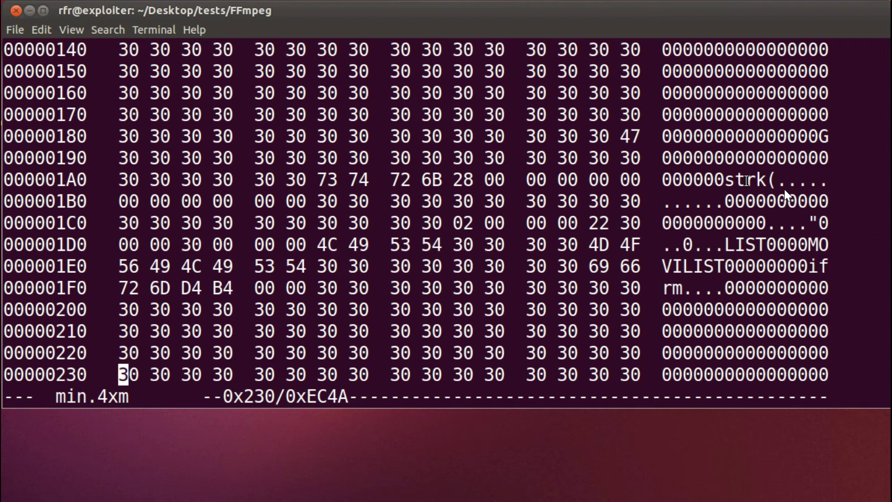
Go to the strk chunk row and highlight its name and hex bytes.
key(Down)
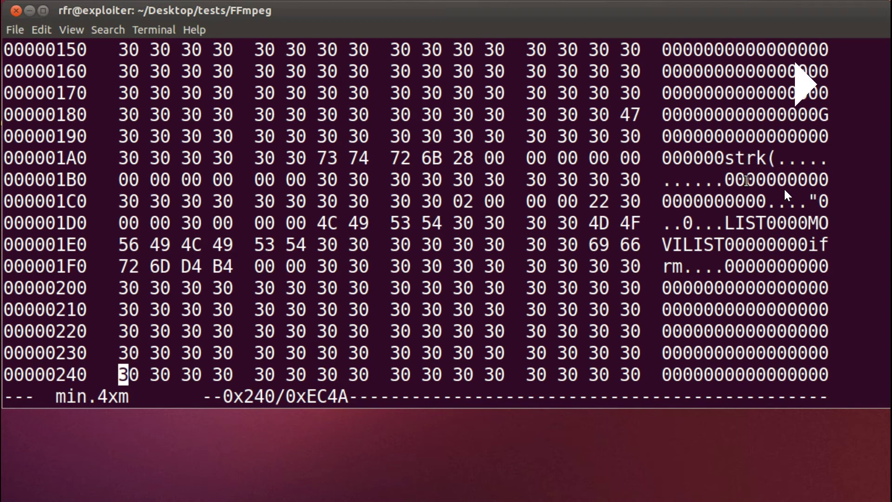
key(Up)
key(Up)
key(Up)
key(Up)
key(Down)
key(Down)
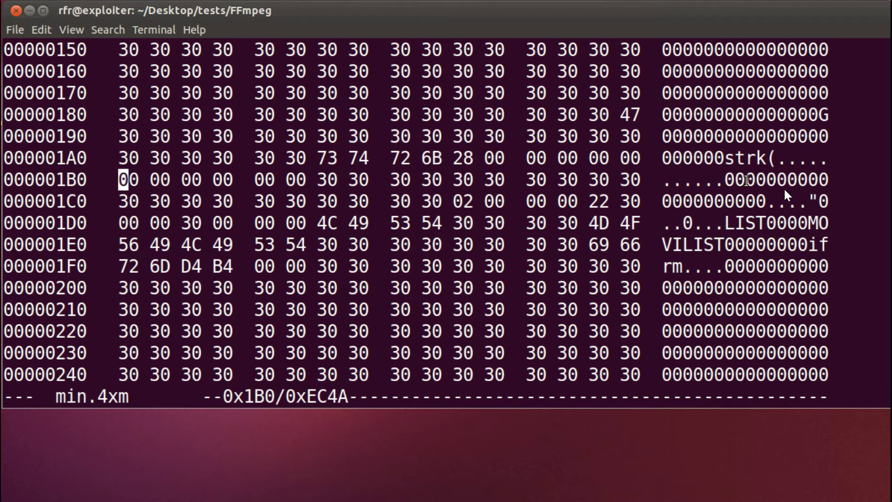
drag(726, 157, 768, 157)
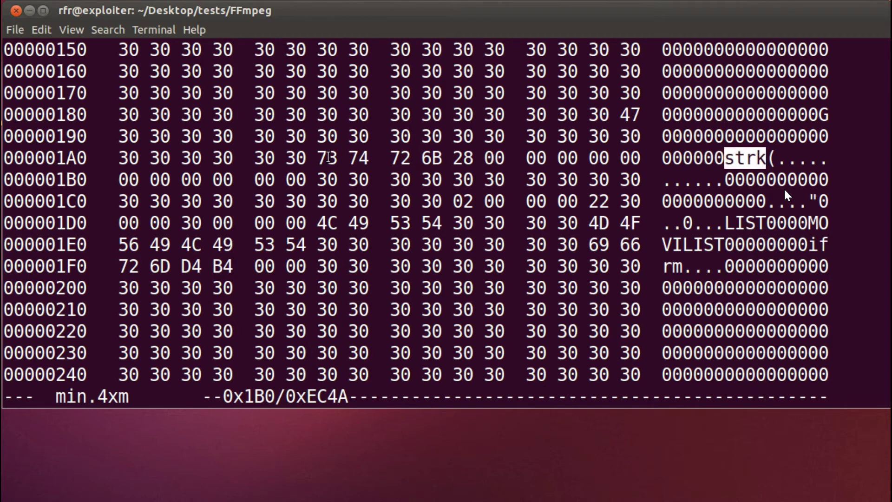
drag(318, 159, 446, 159)
Overwrite the k byte at 0x1A9 with 41 to make strA, save, and quit hexedit.
click(449, 158)
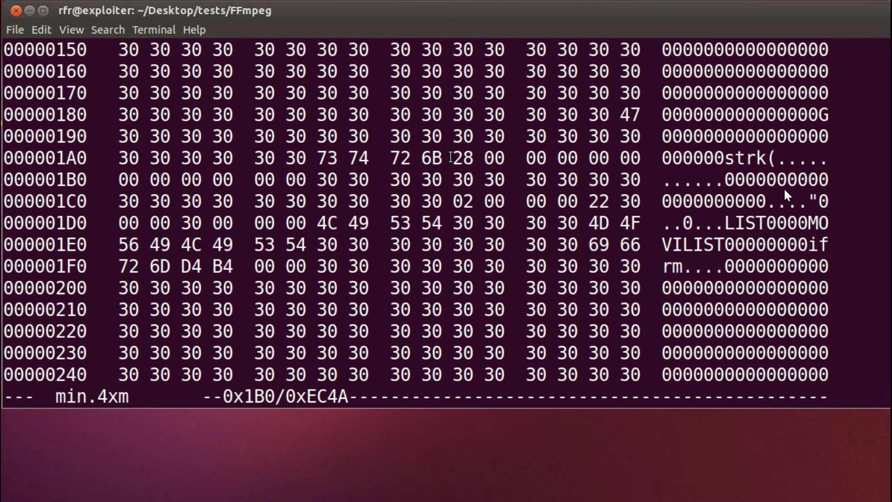
key(Up)
key(Right)
key(Right)
key(Right)
key(Right)
key(Right)
key(Right)
key(Right)
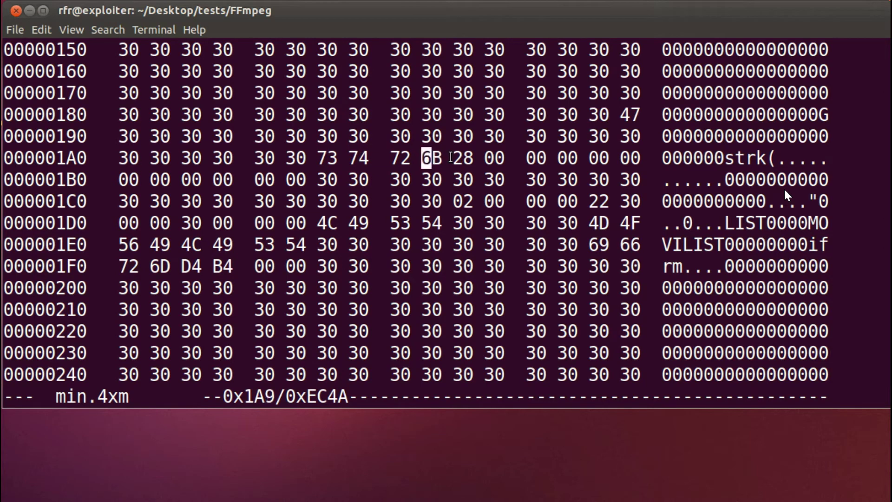
text(41)
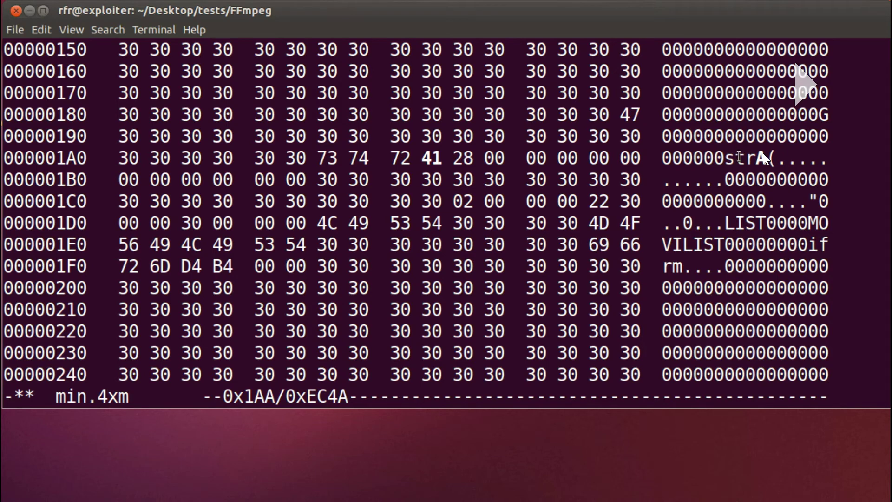
drag(725, 157, 763, 158)
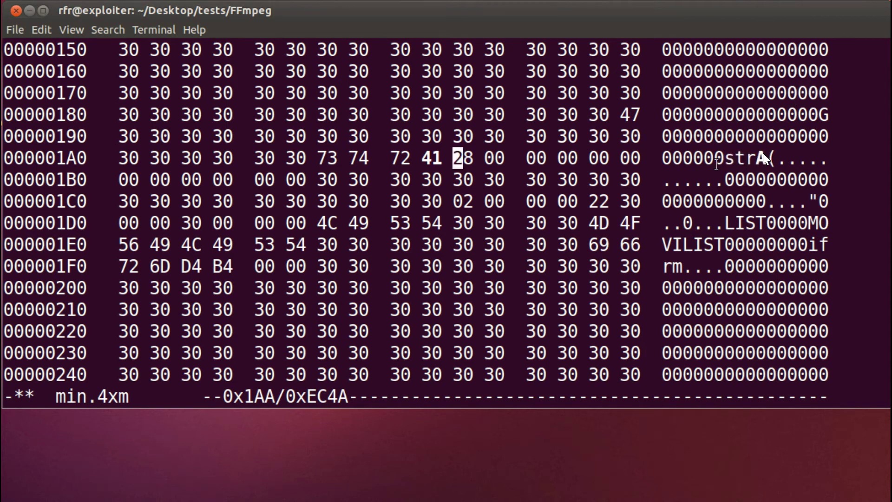
key(ctrl+x)
key(ctrl+s)
key(ctrl+x)
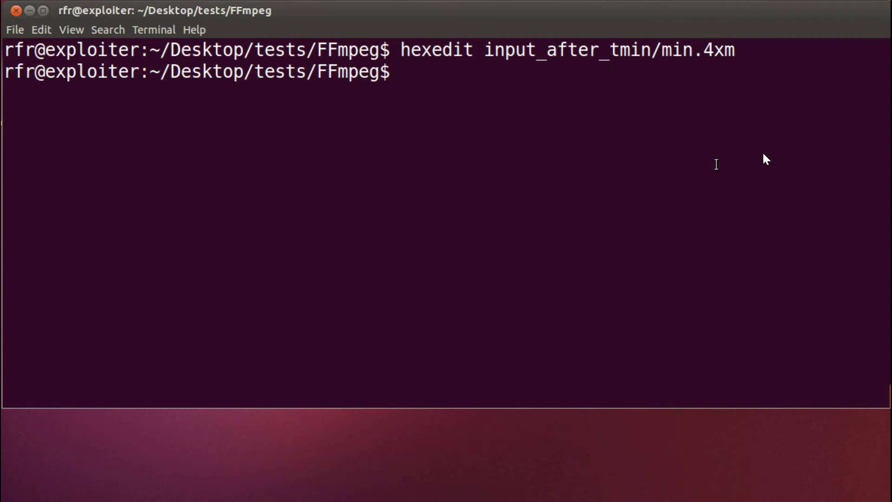
text(outocp)
Run output/bin/ffmpeg -i input_after_tmin/min.4xm, which reports one 12336x12336 rgb565 video stream.
key(BackSpace)
key(BackSpace)
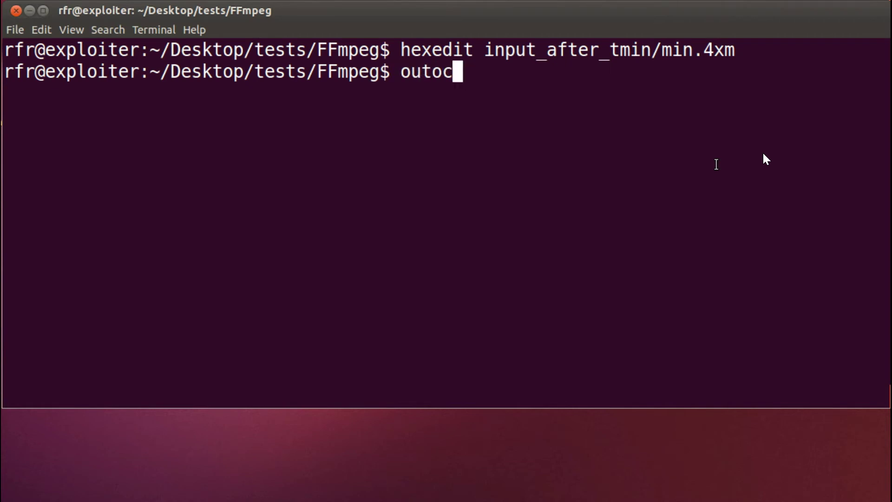
key(BackSpace)
key(BackSpace)
key(BackSpace)
key(BackSpace)
key(BackSpace)
text(out)
text(p)
key(Tab)
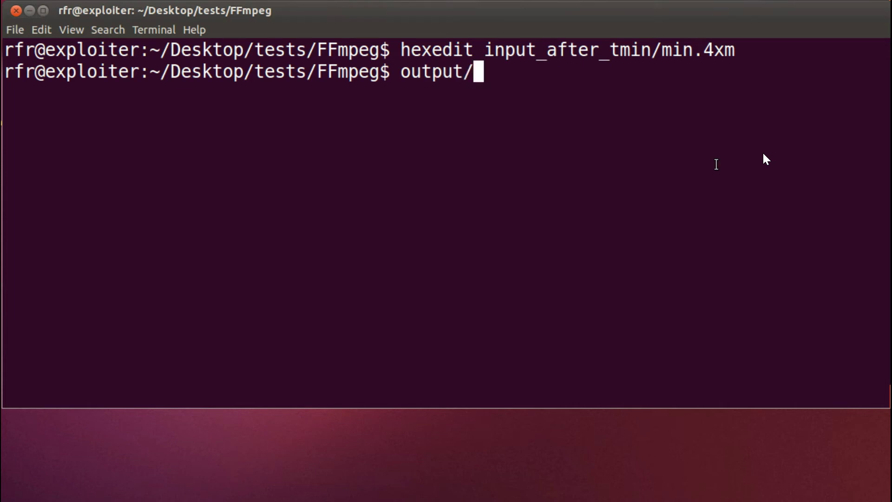
text(bin/)
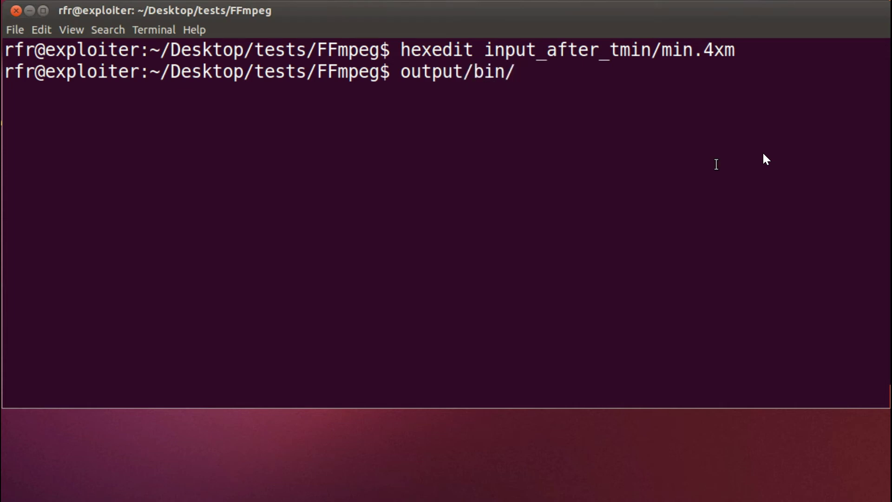
text(ffp)
key(BackSpace)
text(m)
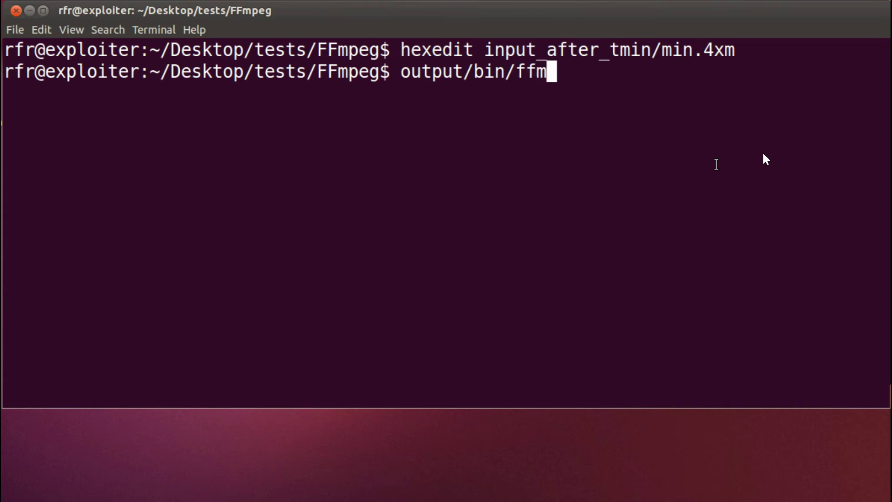
text(peg -i in)
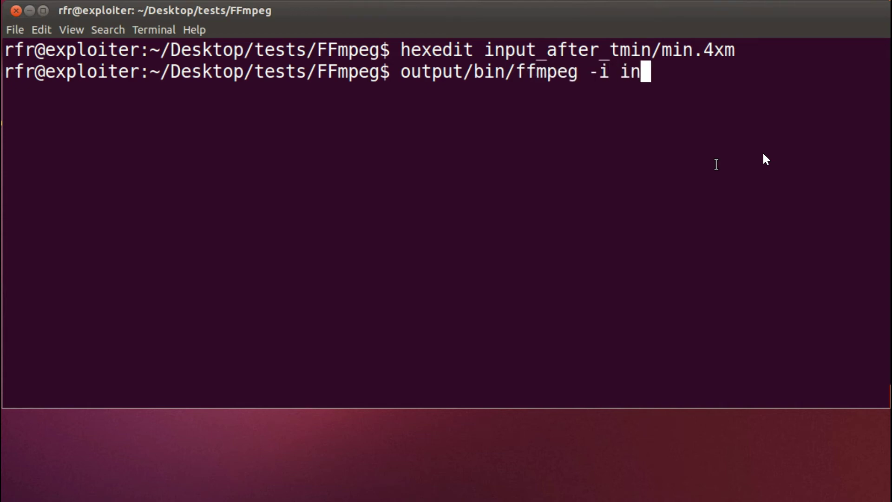
text(put_after_)
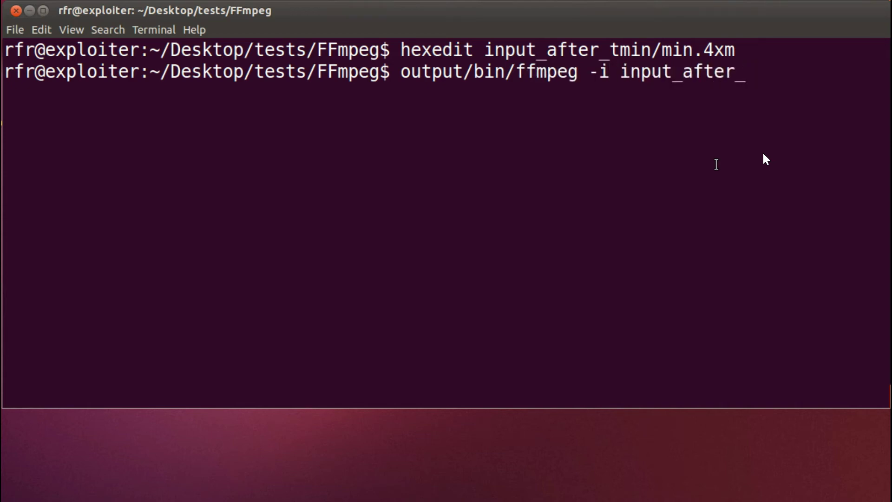
text(tmin/min.4xm)
key(Return)
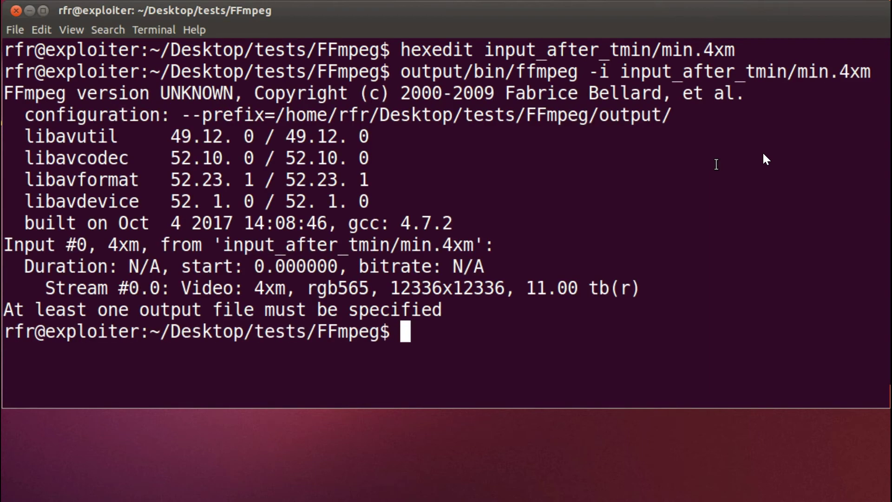
key(space)
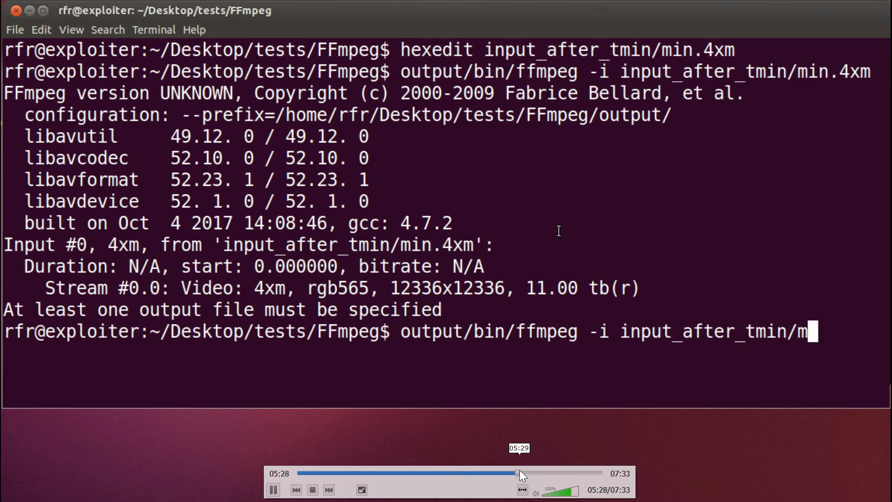
Run ffmpeg on input/original.4xm, then launch afl-fuzz and see the core_pattern abort.
click(524, 470)
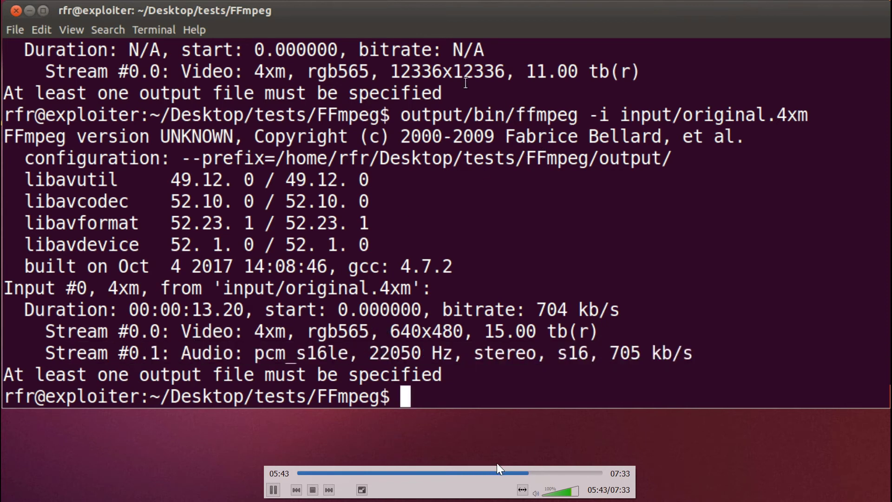
click(534, 474)
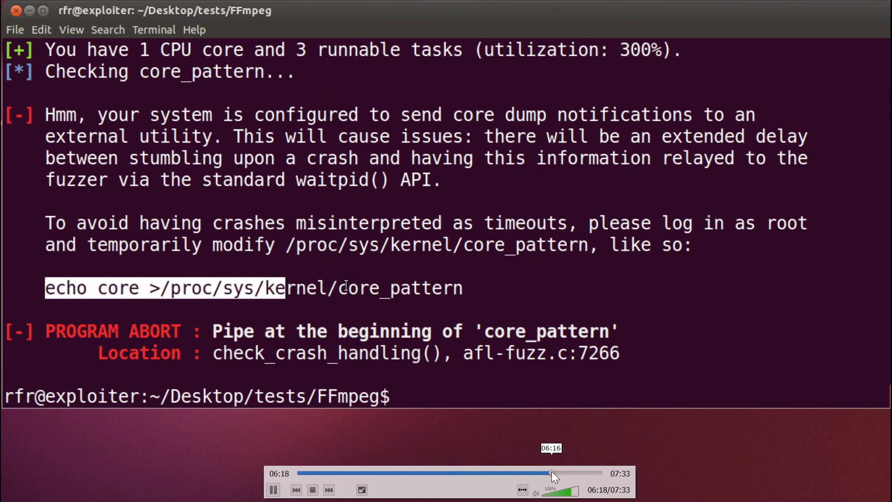
As root, paste and run 'echo core >/proc/sys/kernel/core_pattern', then exit the root shell.
click(549, 472)
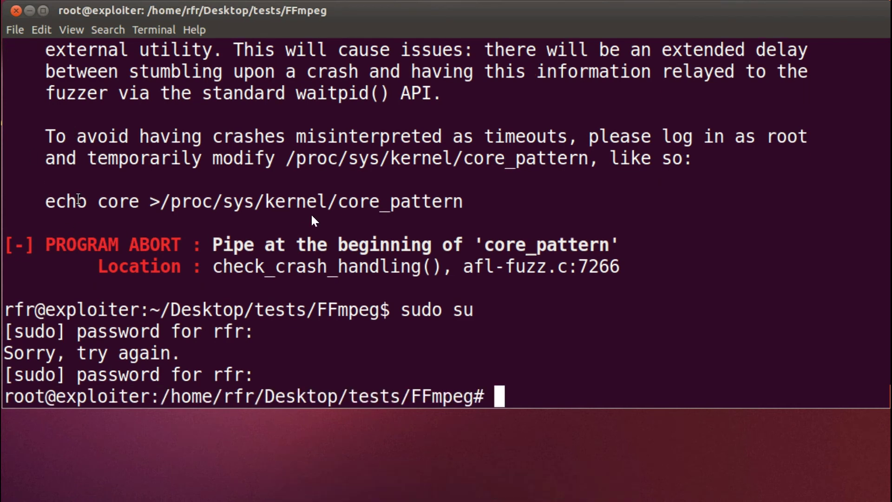
drag(375, 211, 462, 201)
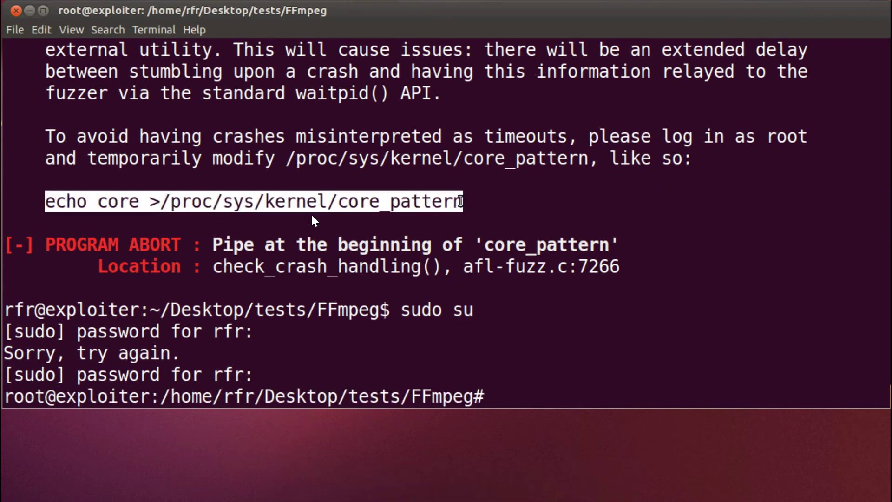
right_click(460, 203)
click(489, 278)
right_click(501, 275)
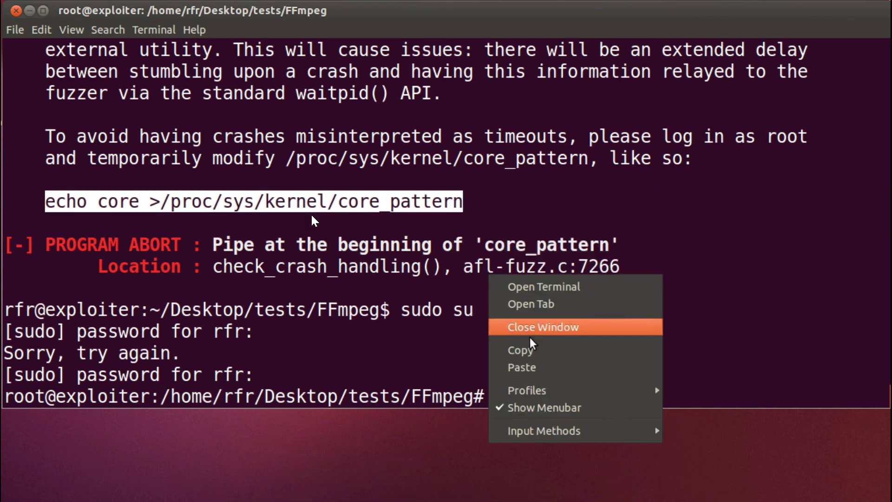
click(531, 365)
text(c)
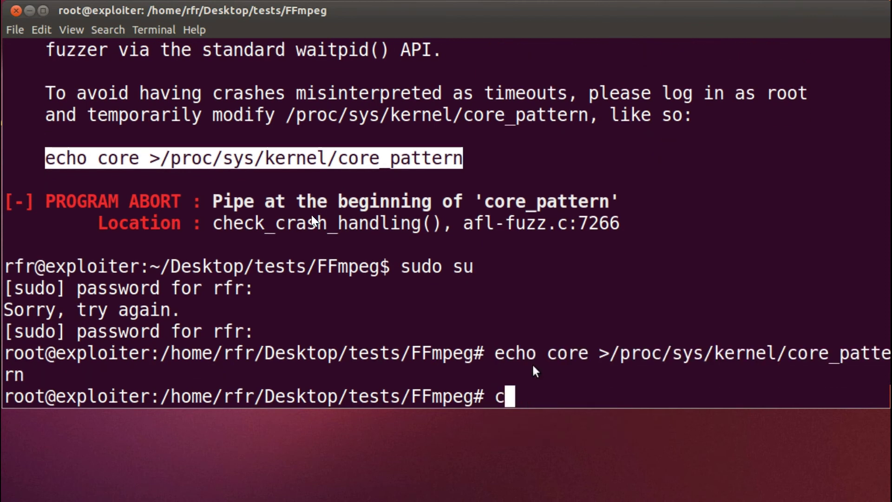
key(BackSpace)
text(exit)
key(Return)
text(clear)
Rerun the afl-fuzz command on ffmpeg and highlight the huge test case warning.
key(Return)
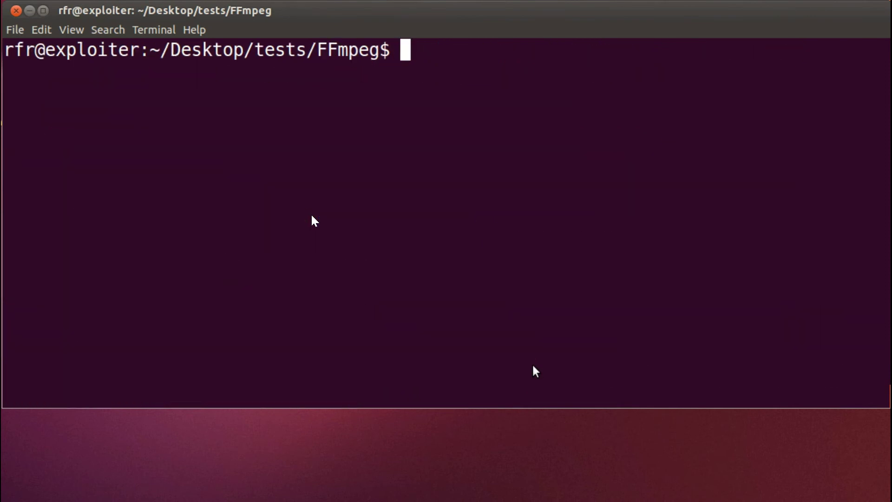
key(Up)
key(Up)
key(Return)
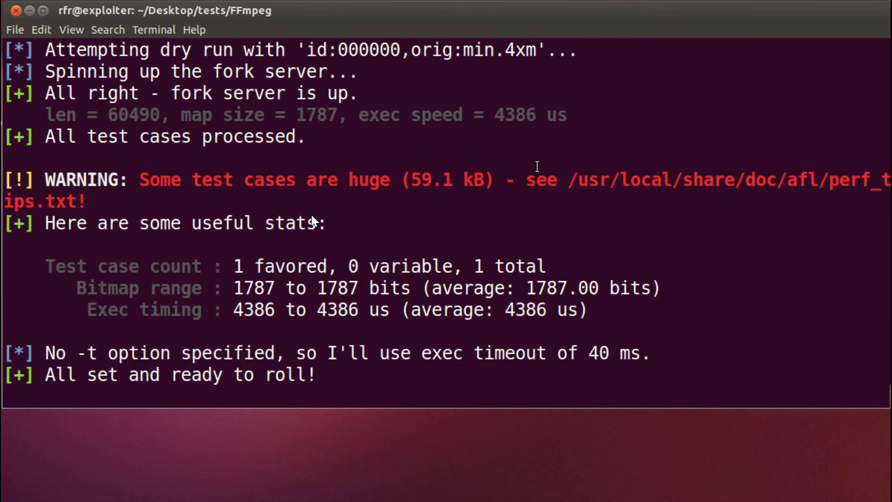
drag(67, 179, 279, 216)
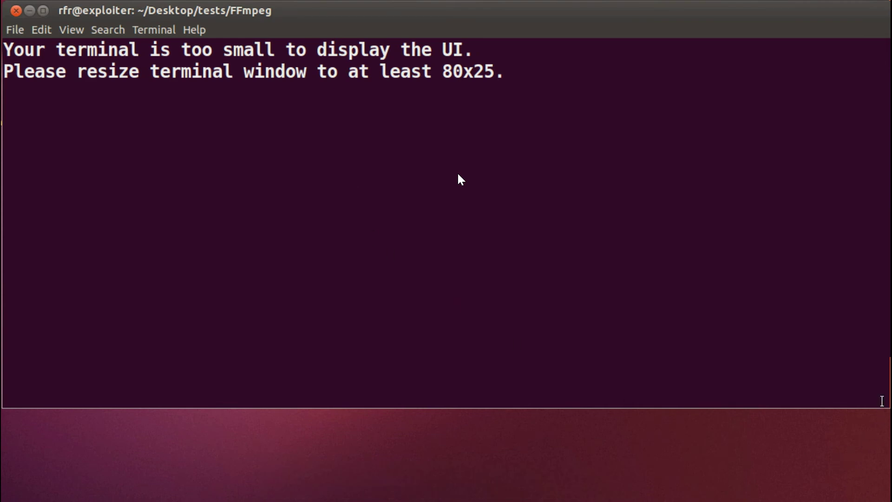
Switch the profile to the system fixed-width font and enlarge the window to fit the status screen.
drag(880, 406, 876, 485)
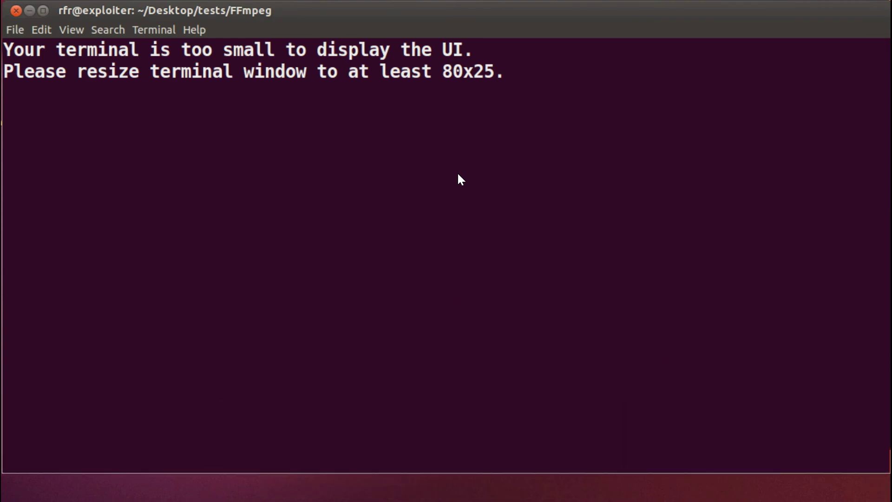
click(42, 29)
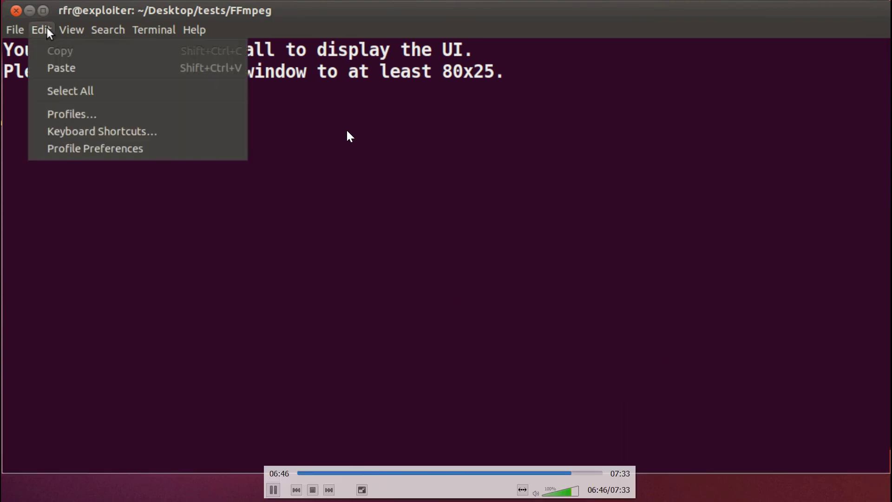
click(103, 149)
click(280, 155)
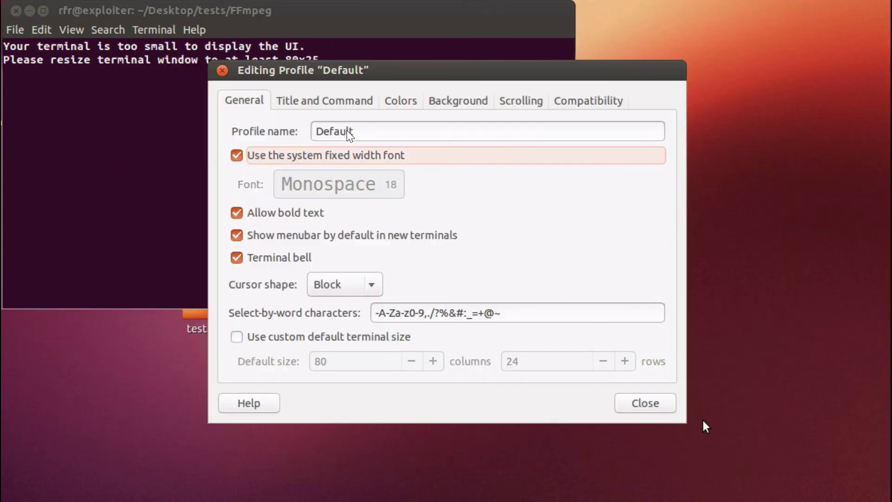
click(645, 403)
drag(573, 306, 877, 496)
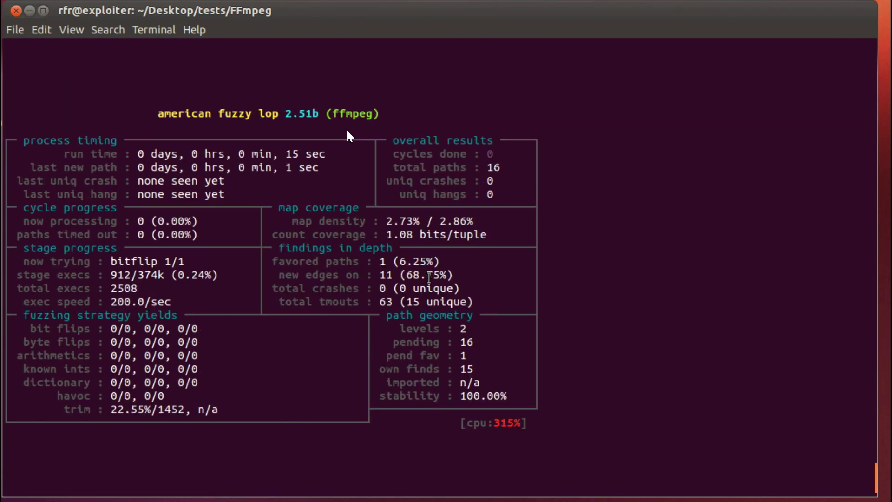
Watch afl-fuzz reach 48 total paths after 31 seconds with no crashes or hangs.
click(143, 127)
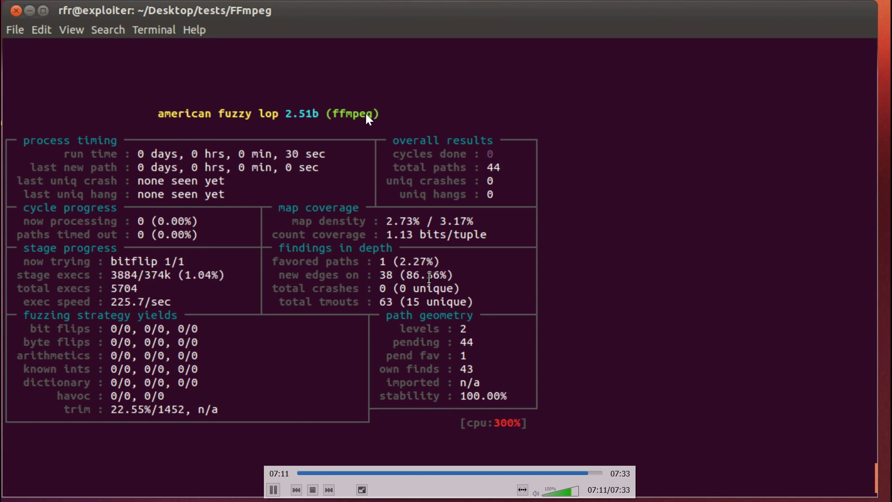
key(Escape)
Present the CVE-2009-0385 FFmpeg slide showing 14 unique crashes from an 18-hour run.
key(space)
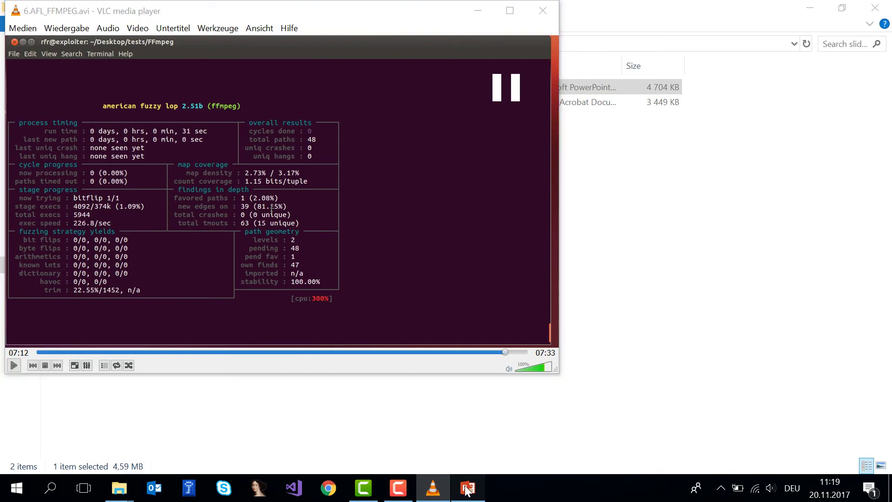
click(469, 488)
key(shift+F5)
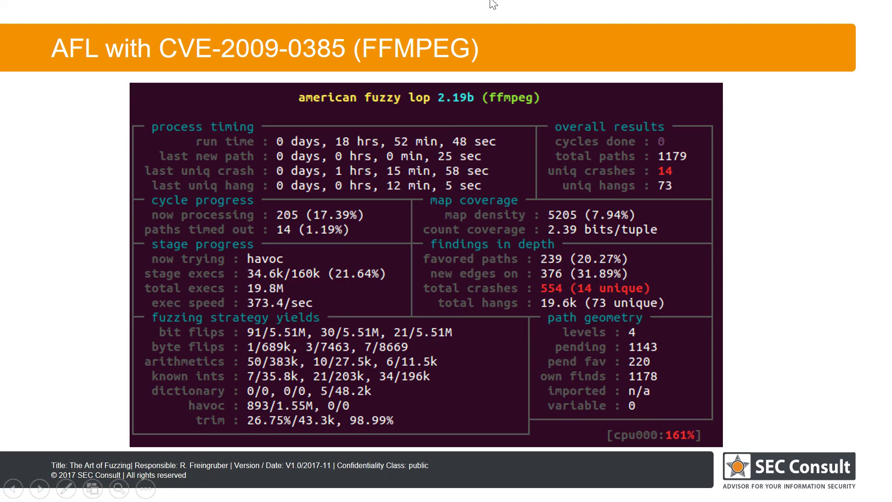